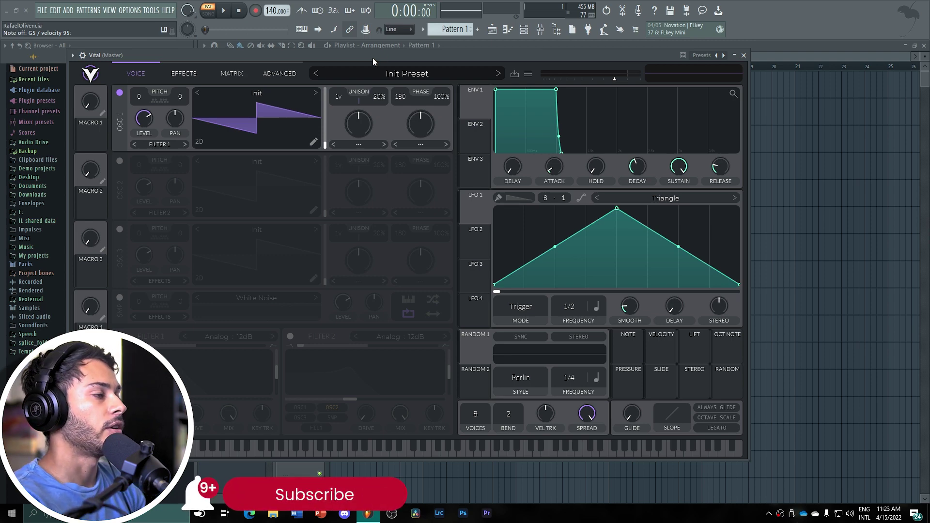
- Load the Harmonic Series wavetable from the Factory folder into oscillator 1
{"action": "left_click_drag", "start_coordinate": [316, 57], "coordinate": [368, 56]}
{"action": "left_click", "coordinate": [320, 94]}
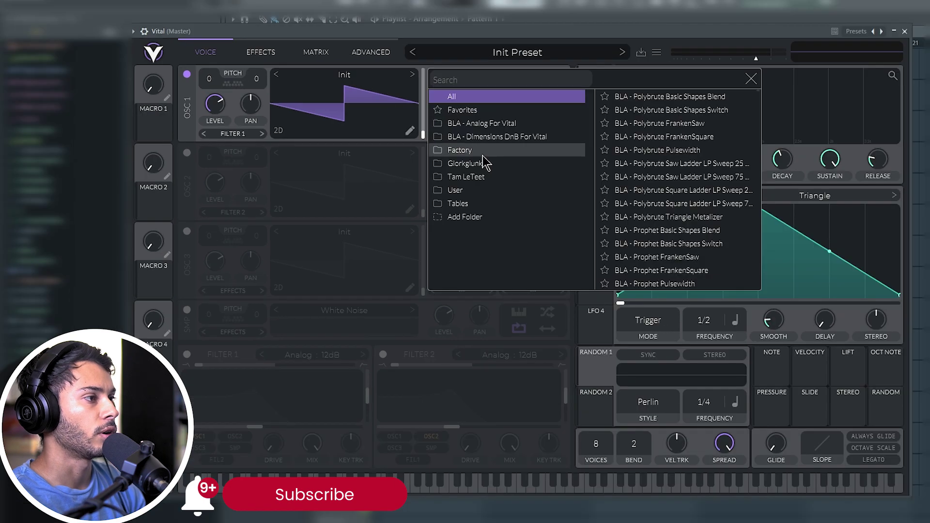
{"action": "left_click", "coordinate": [421, 161]}
{"action": "scroll", "coordinate": [720, 167], "scroll_direction": "down", "scroll_amount": 2}
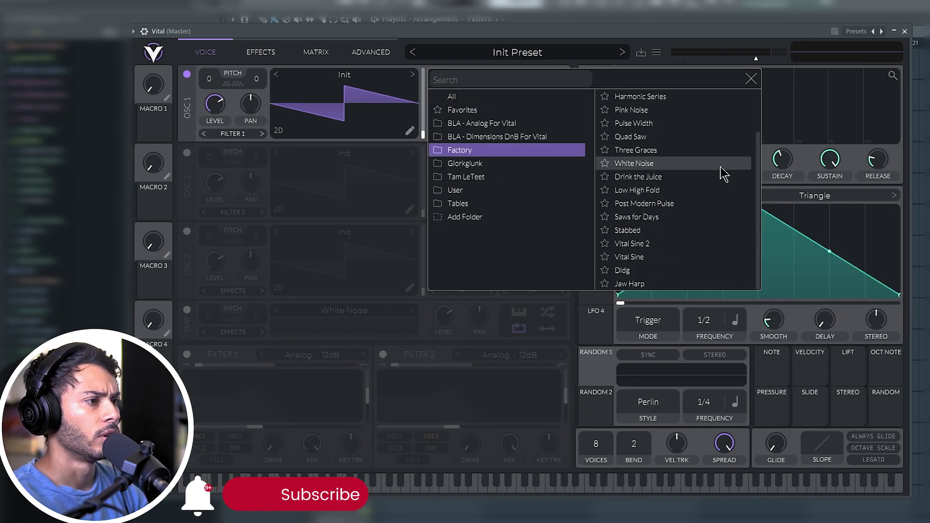
{"action": "scroll", "coordinate": [720, 167], "scroll_direction": "up", "scroll_amount": 2}
{"action": "left_click", "coordinate": [684, 151]}
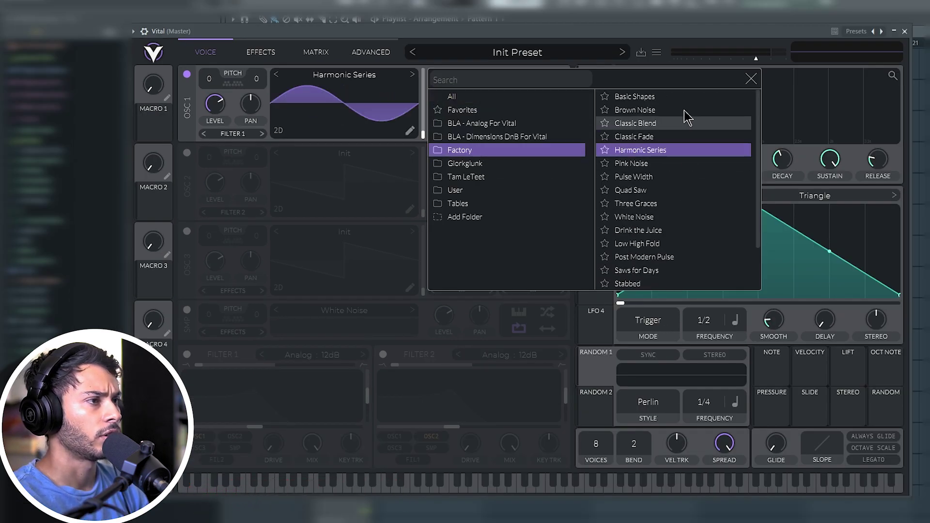
{"action": "left_click", "coordinate": [751, 78]}
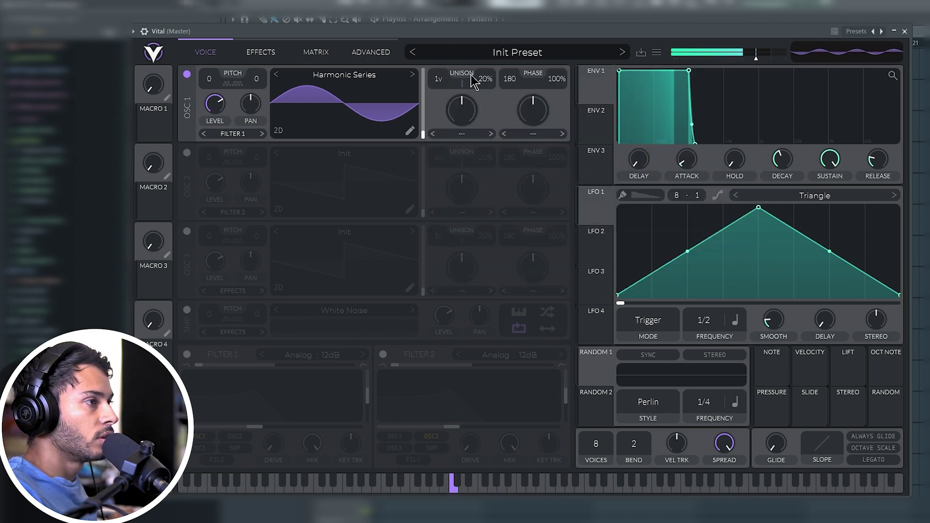
- Set oscillator 1 to 7 unison voices and give it the Inharmonic Stretch spectral morph
{"action": "left_click_drag", "start_coordinate": [438, 85], "coordinate": [445, 61]}
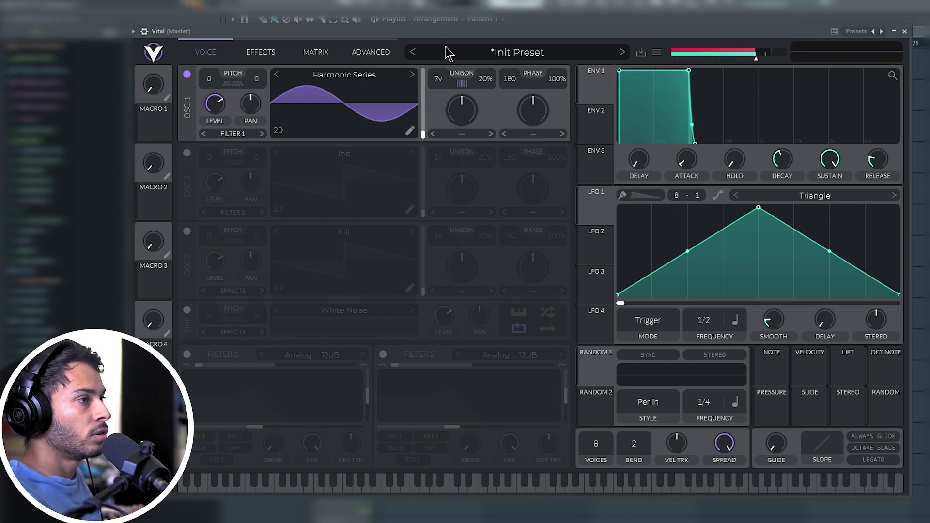
{"action": "left_click", "coordinate": [460, 135]}
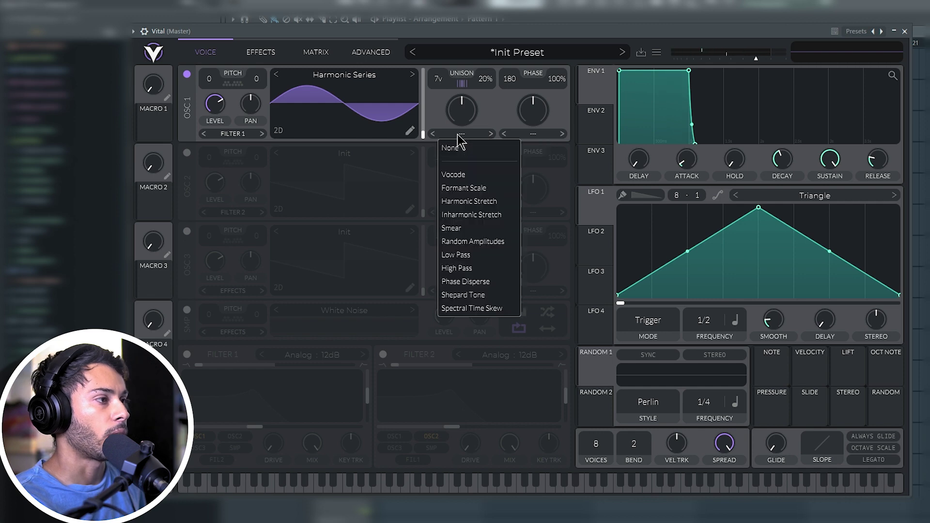
{"action": "left_click", "coordinate": [510, 214]}
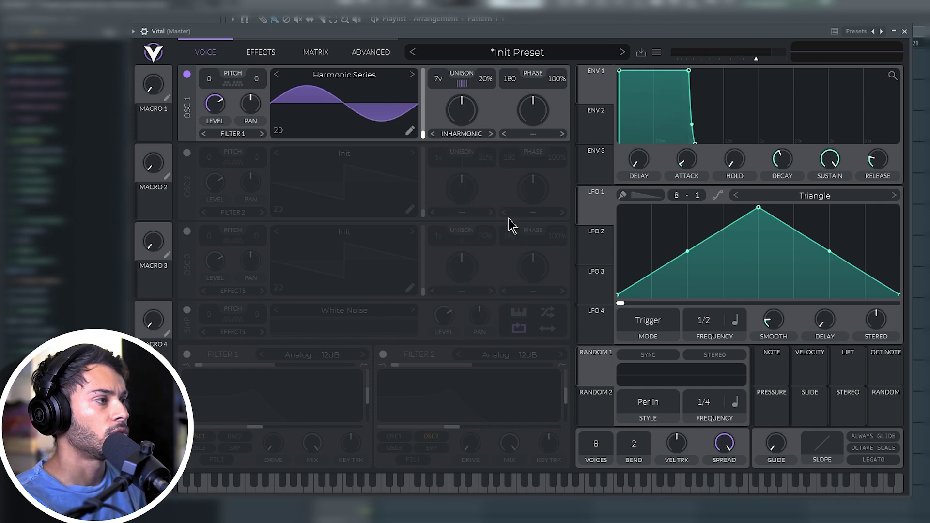
{"action": "left_click", "coordinate": [533, 134]}
{"action": "left_click", "coordinate": [529, 135]}
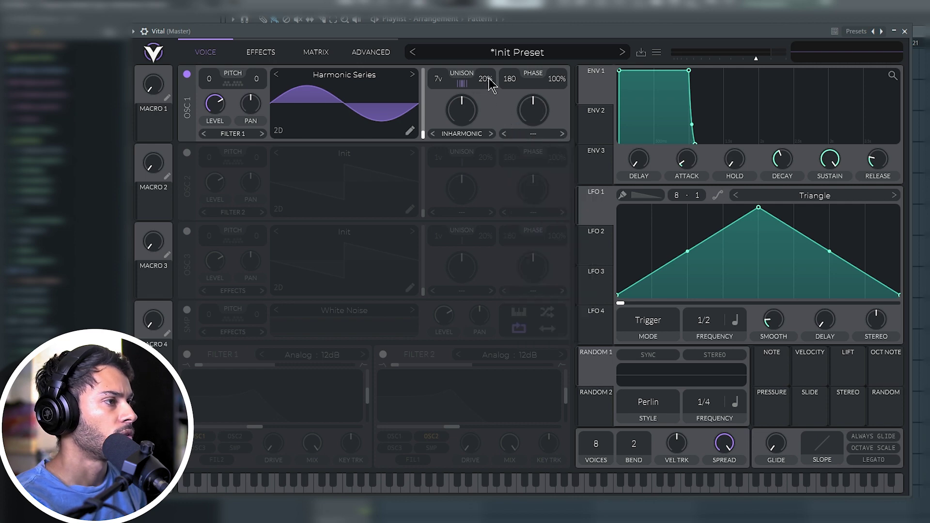
- Remove oscillator 1's unison detuning with 0% detune and a 0.000 detune range, and reduce its stereo unison to zero
{"action": "left_click", "coordinate": [376, 52]}
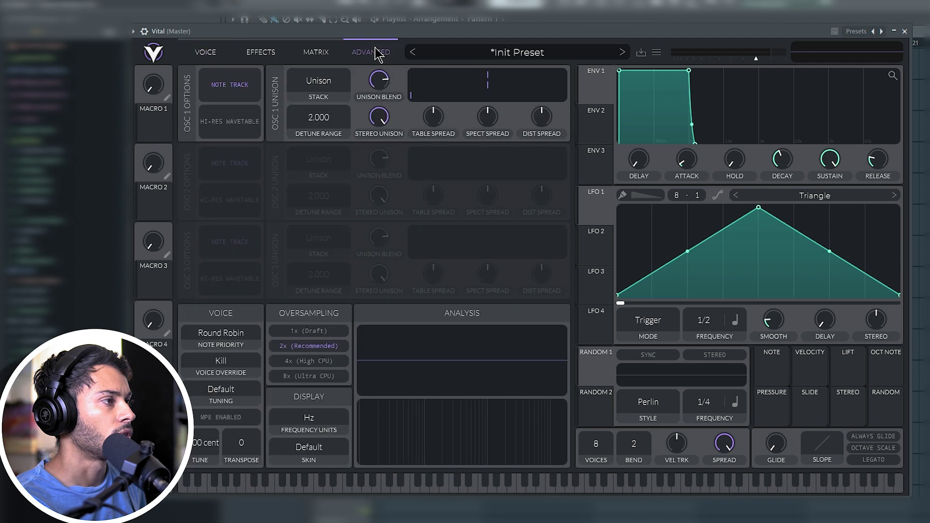
{"action": "left_click", "coordinate": [219, 53]}
{"action": "left_click", "coordinate": [361, 54]}
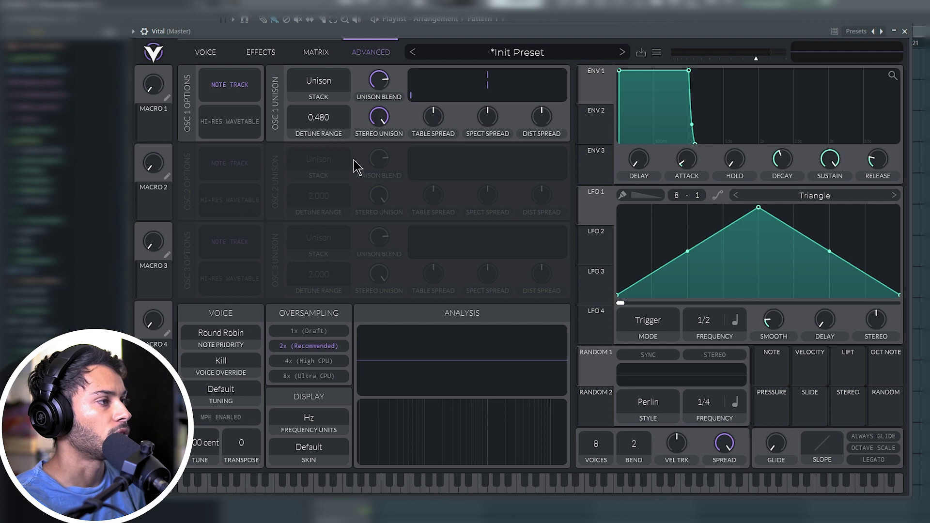
{"action": "left_click_drag", "start_coordinate": [377, 120], "coordinate": [375, 153]}
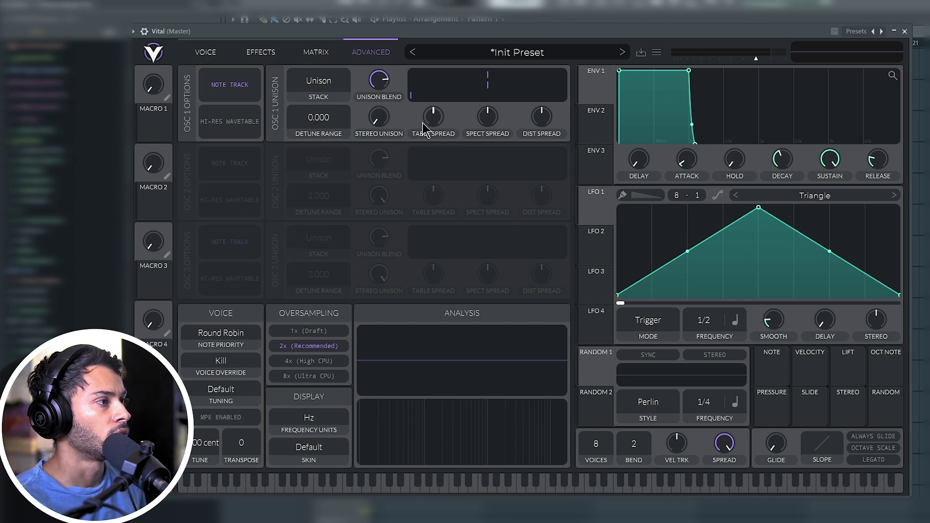
- Try the Harmonics unison stack on oscillator 1 with 5 unison voices, varying the unison blend
{"action": "left_click", "coordinate": [323, 87]}
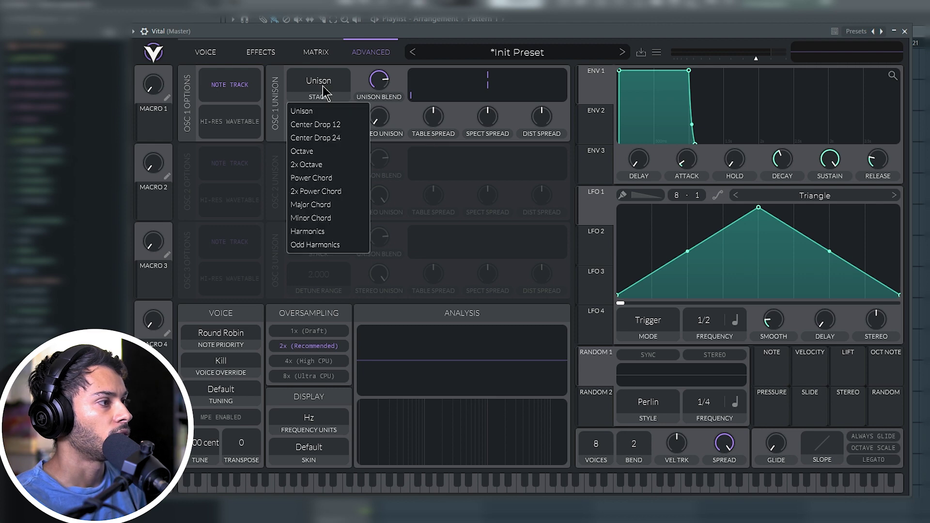
{"action": "left_click", "coordinate": [341, 232]}
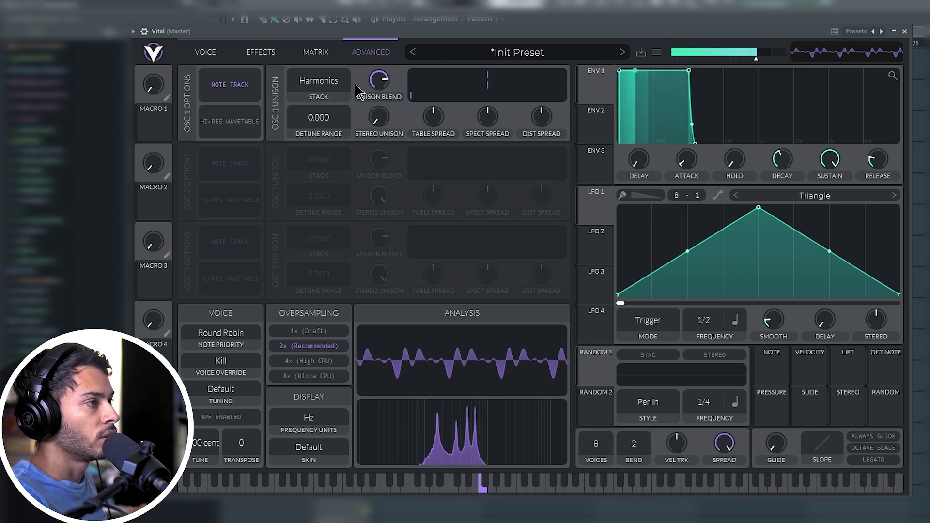
{"action": "left_click_drag", "start_coordinate": [379, 81], "coordinate": [366, 108]}
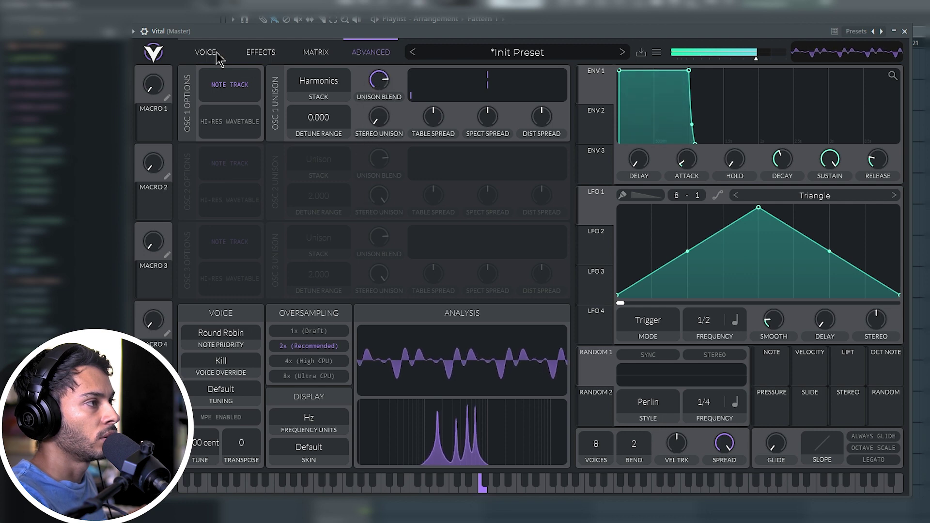
{"action": "left_click", "coordinate": [214, 54]}
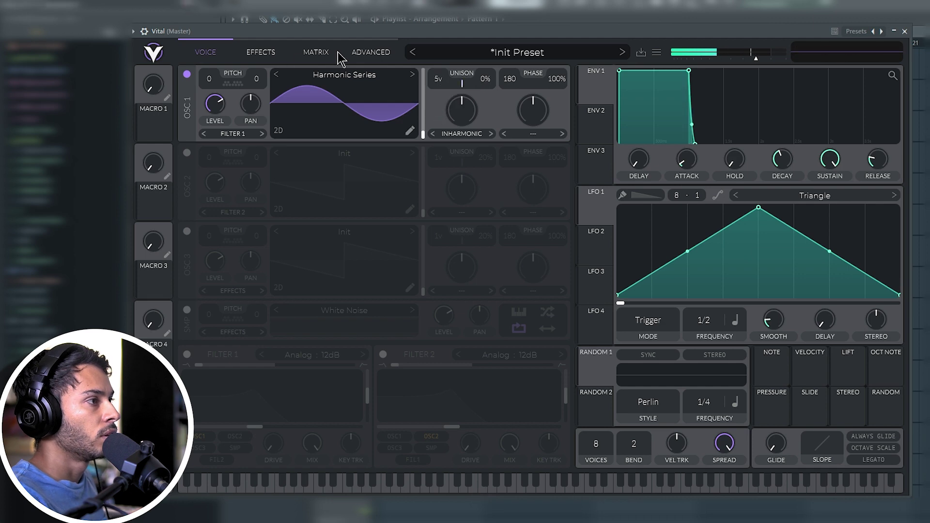
- Set oscillator 1's unison stack to Odd Harmonics and its transpose to -24
{"action": "left_click", "coordinate": [369, 52]}
{"action": "left_click", "coordinate": [320, 81]}
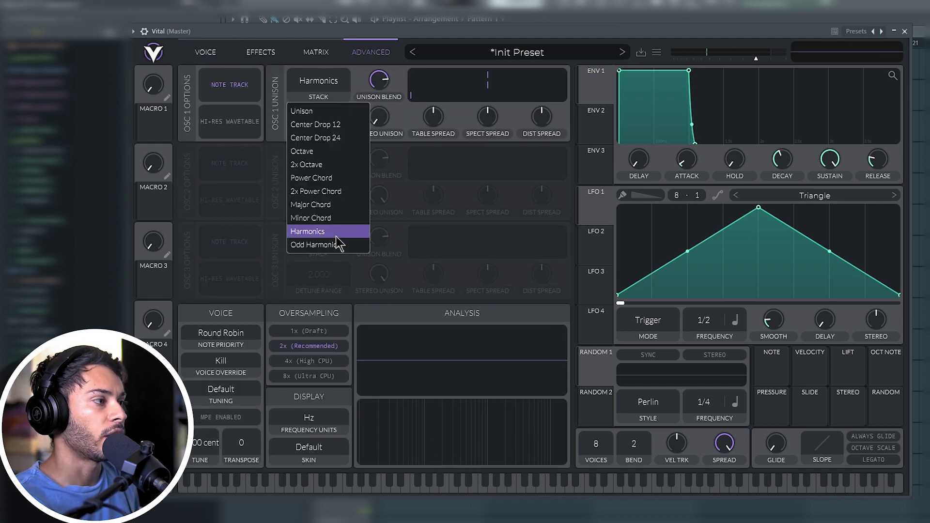
{"action": "left_click", "coordinate": [336, 241]}
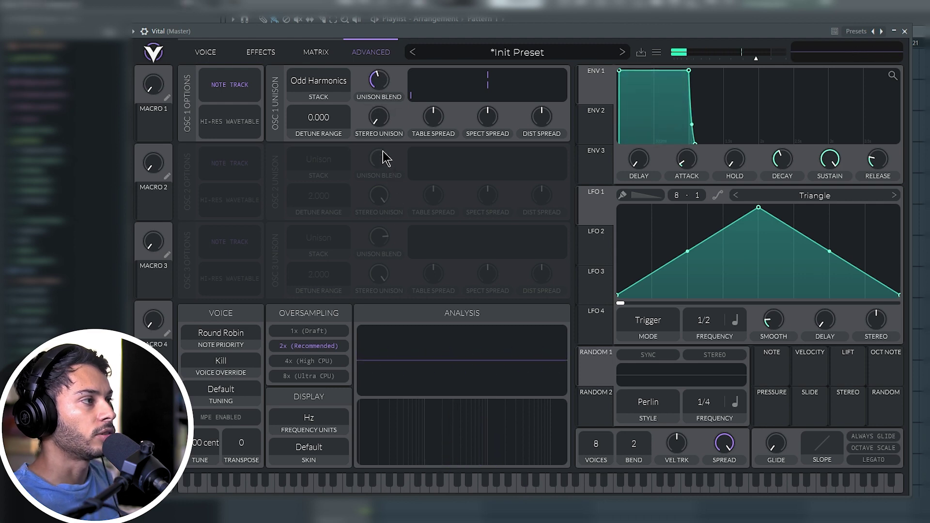
{"action": "left_click", "coordinate": [213, 55]}
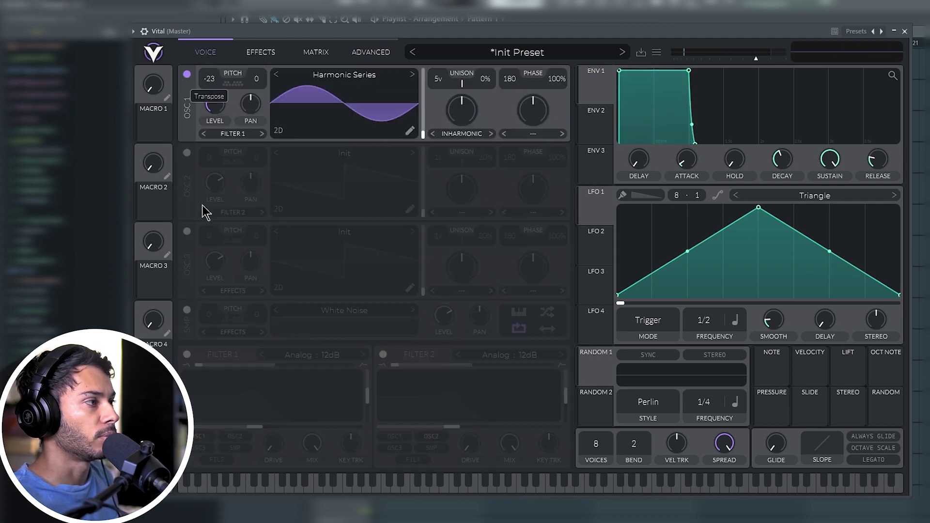
{"action": "left_click_drag", "start_coordinate": [202, 205], "coordinate": [201, 208]}
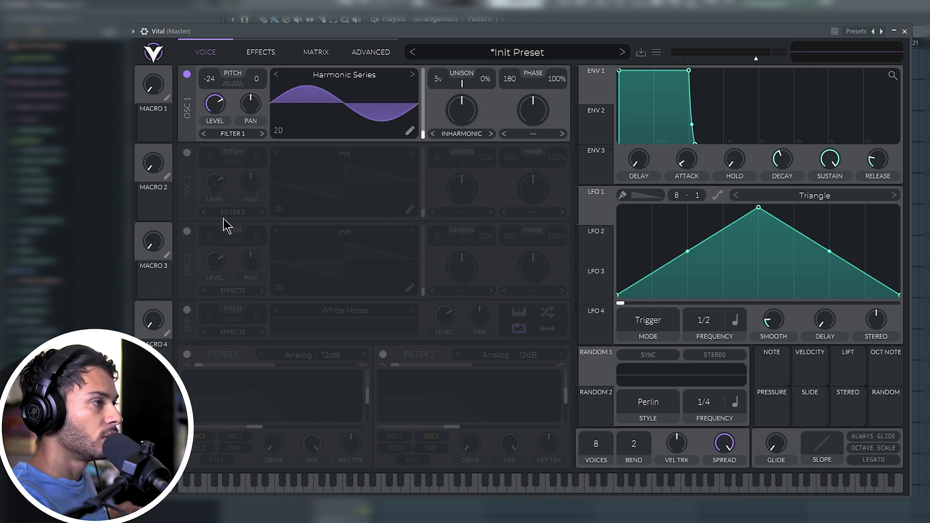
- Set oscillator 1's unison voices to 7 and turn its unison blend down to zero
{"action": "left_click", "coordinate": [353, 49]}
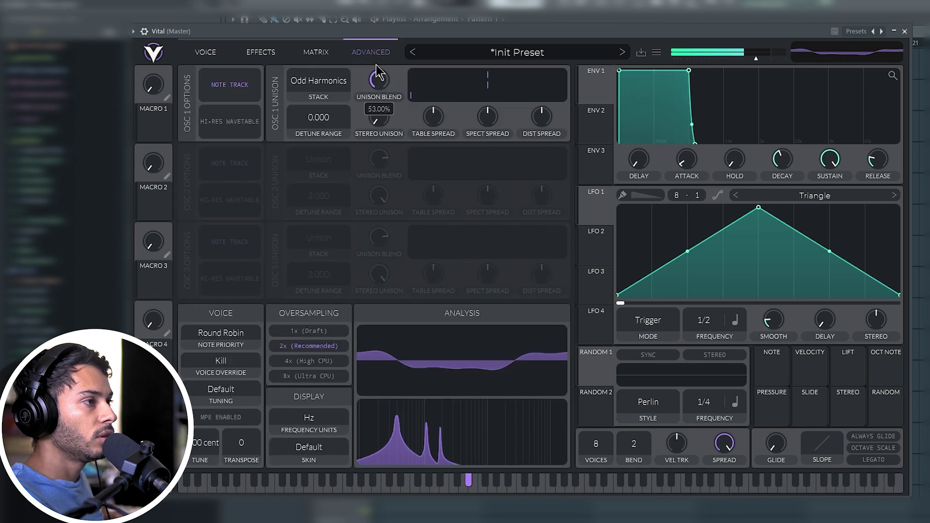
{"action": "left_click", "coordinate": [207, 52]}
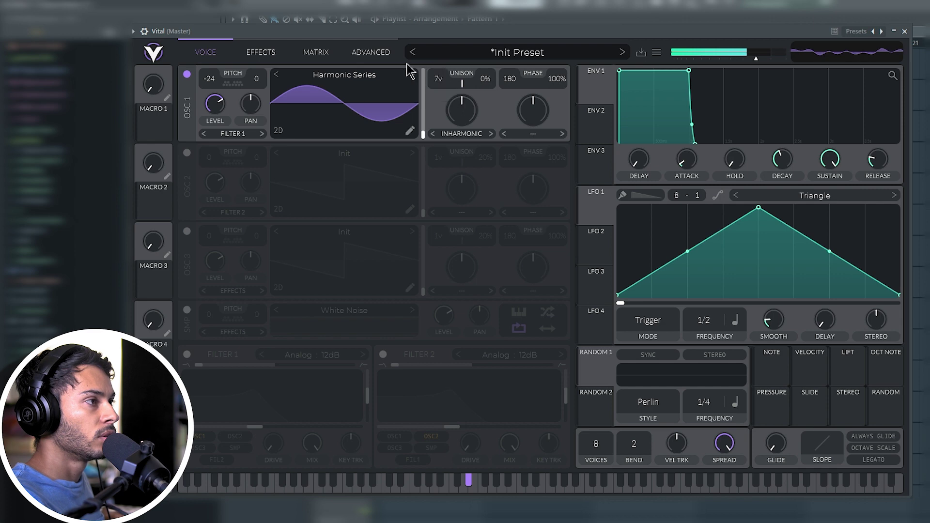
{"action": "left_click", "coordinate": [370, 52]}
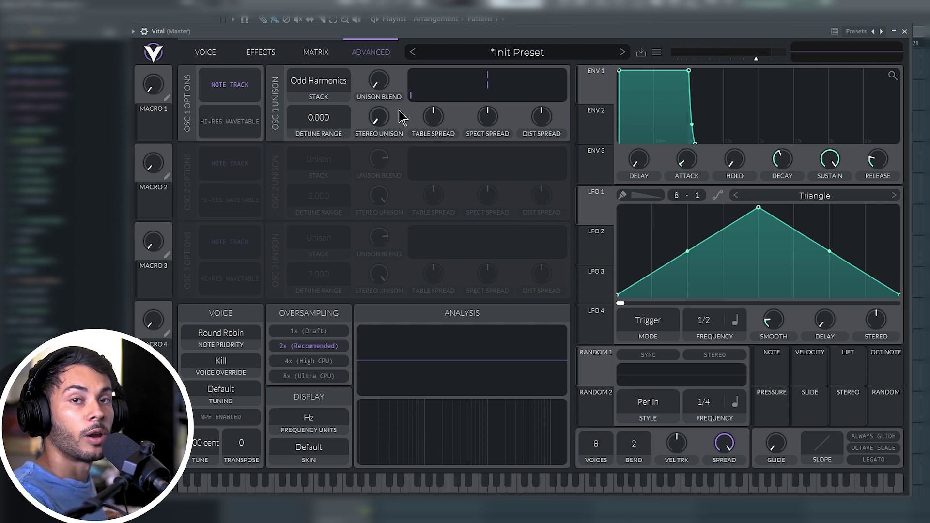
- Try a raised table spread on oscillator 1 with the unison blend at full, and return both to their starting settings
{"action": "left_click_drag", "start_coordinate": [436, 123], "coordinate": [449, 92]}
{"action": "left_click_drag", "start_coordinate": [391, 90], "coordinate": [403, 22]}
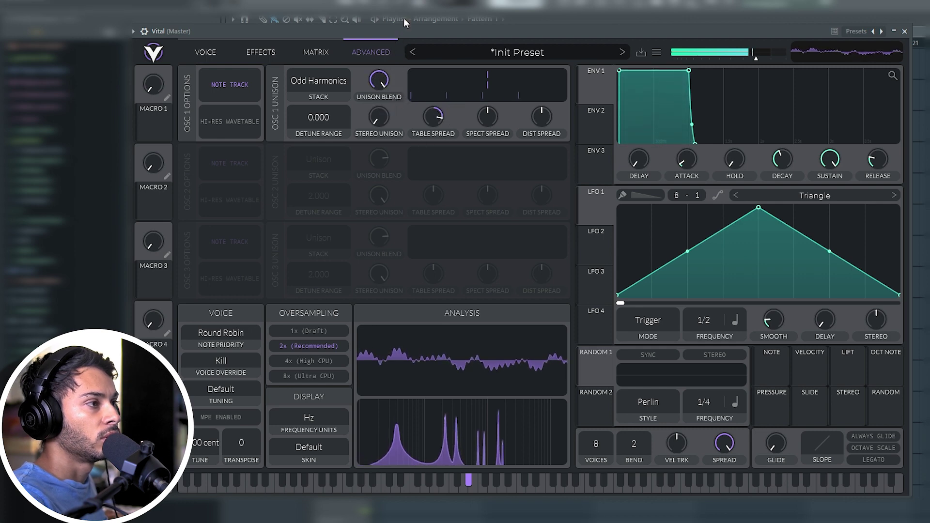
{"action": "mouse_move", "coordinate": [433, 139]}
{"action": "left_mouse_down"}
{"action": "mouse_move", "coordinate": [439, 119]}
{"action": "mouse_move", "coordinate": [440, 157]}
{"action": "mouse_move", "coordinate": [436, 130]}
{"action": "left_mouse_up"}
{"action": "left_click_drag", "start_coordinate": [380, 89], "coordinate": [402, 336]}
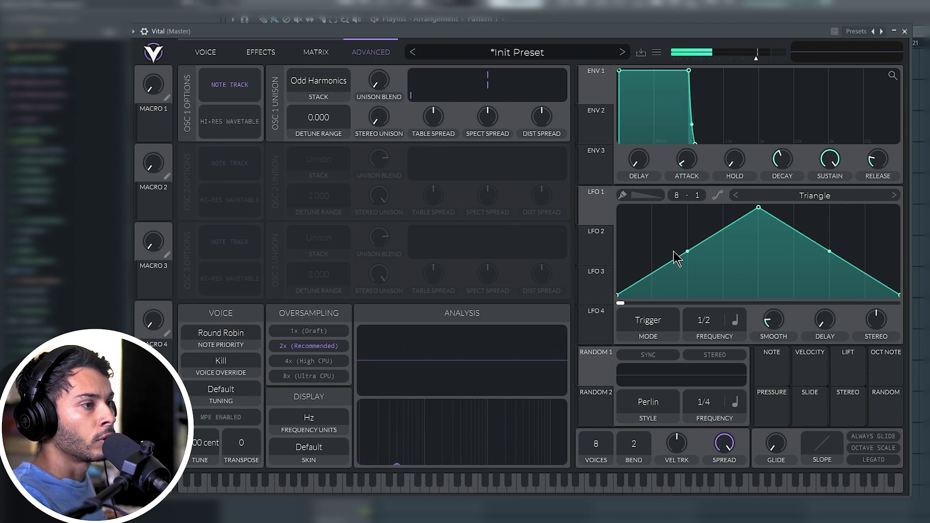
- Reshape LFO 1 into a fast curved rise peaking before the midpoint and a curved fall reaching zero before the cycle's end
{"action": "left_click_drag", "start_coordinate": [688, 251], "coordinate": [688, 229]}
{"action": "left_click_drag", "start_coordinate": [759, 207], "coordinate": [723, 208]}
{"action": "left_click_drag", "start_coordinate": [834, 268], "coordinate": [863, 337]}
{"action": "left_click_drag", "start_coordinate": [793, 252], "coordinate": [792, 264]}
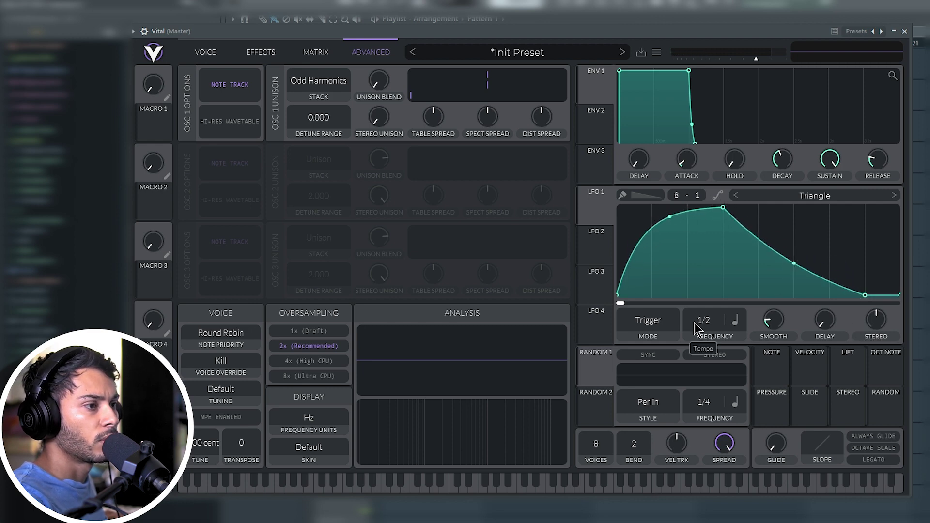
- Set LFO 1's frequency to 1/4 and assign it to oscillator 1's unison blend and table spread
{"action": "left_click_drag", "start_coordinate": [588, 213], "coordinate": [381, 83]}
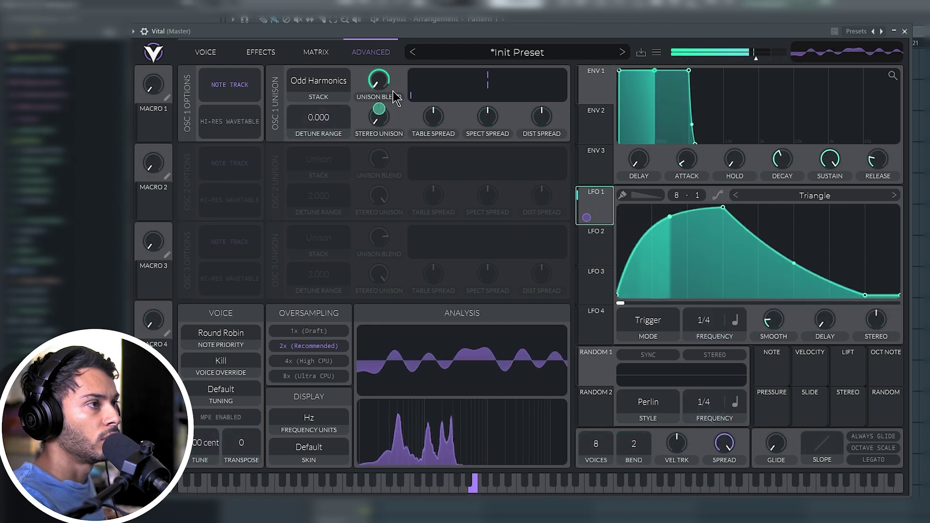
{"action": "left_click_drag", "start_coordinate": [587, 218], "coordinate": [433, 199]}
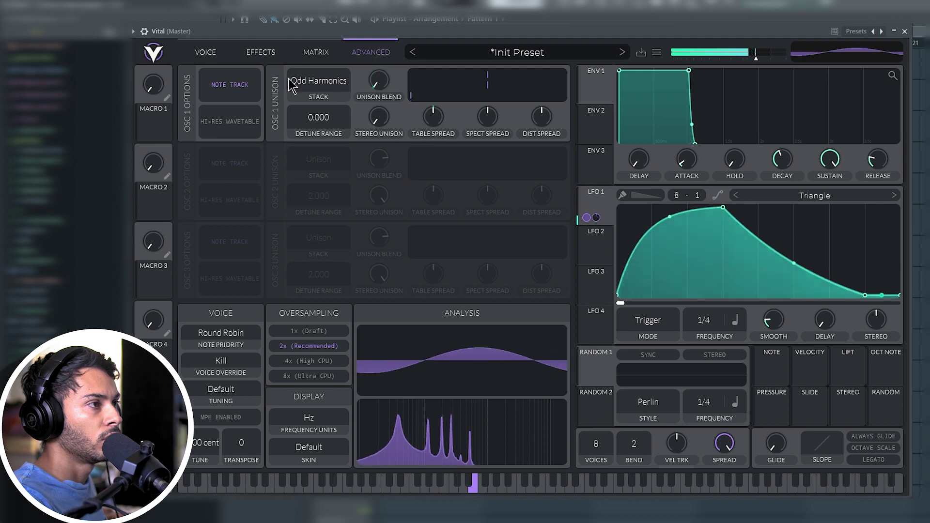
- Enable oscillator 2 and load the Basic Shapes wavetable from the Factory folder into it
{"action": "left_click", "coordinate": [216, 52]}
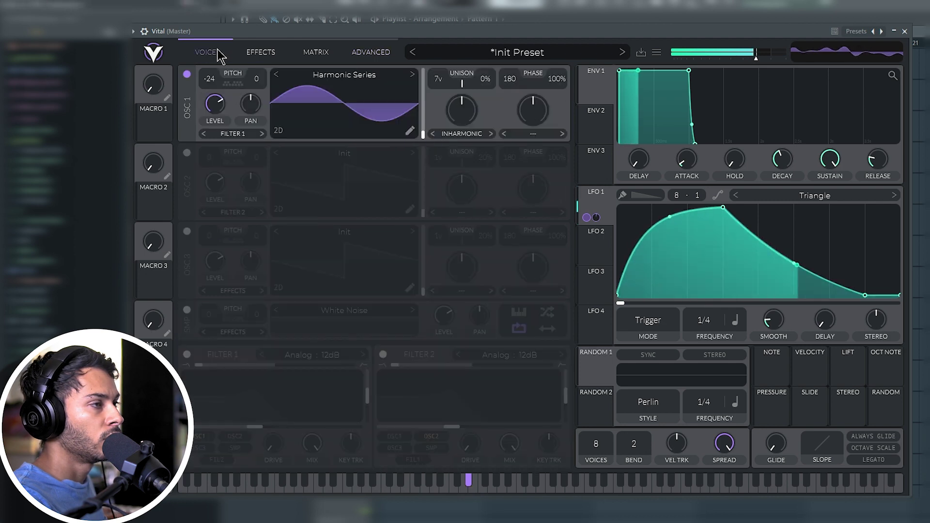
{"action": "left_click", "coordinate": [187, 152]}
{"action": "left_click", "coordinate": [343, 154]}
{"action": "left_click", "coordinate": [481, 176]}
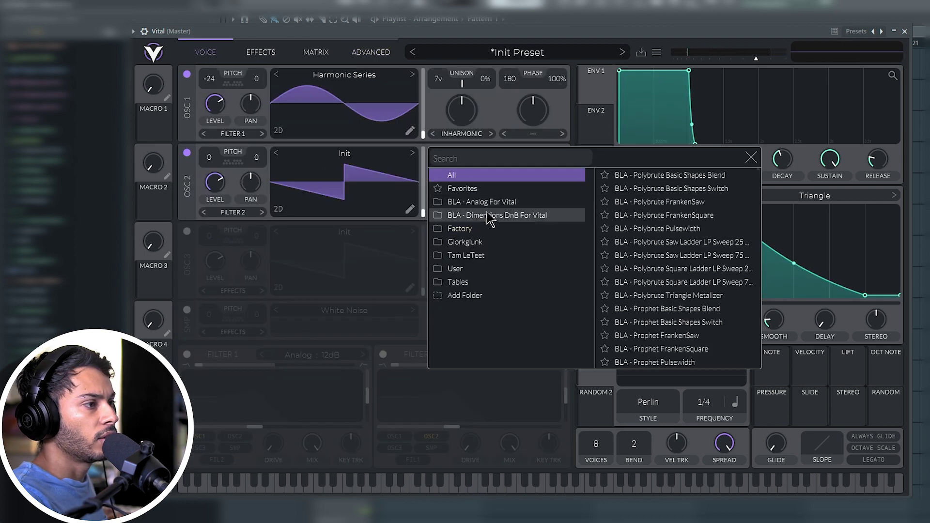
{"action": "left_click", "coordinate": [503, 231]}
{"action": "left_click", "coordinate": [635, 175]}
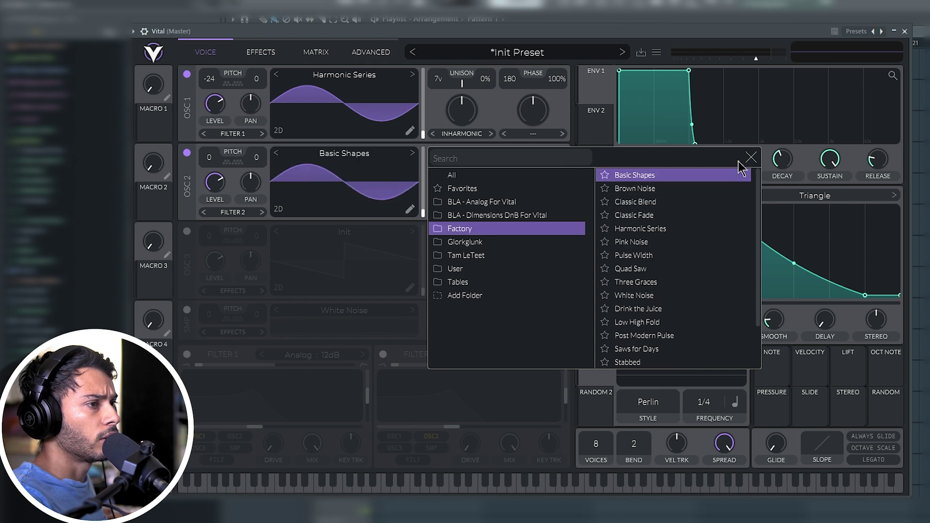
{"action": "left_click", "coordinate": [751, 158]}
- Reduce oscillator 1's level to zero and transpose oscillator 2 to -24
{"action": "left_click", "coordinate": [187, 75]}
{"action": "left_click", "coordinate": [187, 75]}
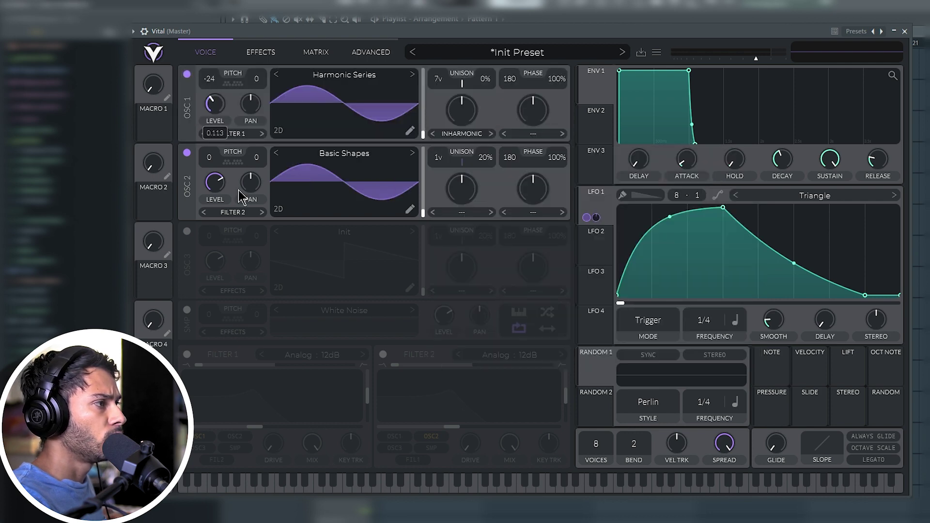
{"action": "left_click_drag", "start_coordinate": [209, 157], "coordinate": [197, 283]}
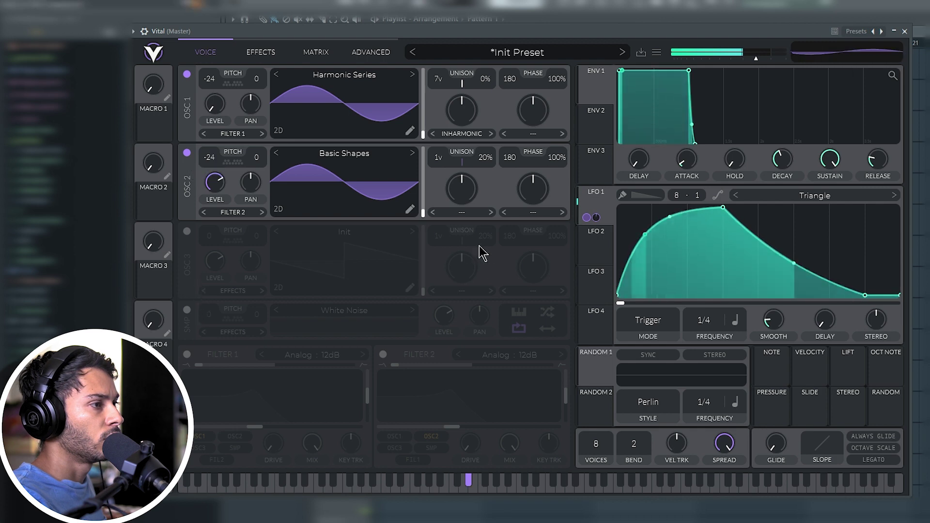
- Apply FM <- Osc 1 to oscillator 2 at a low amount and set both oscillators' phase randomization to 0%
{"action": "left_click", "coordinate": [533, 213]}
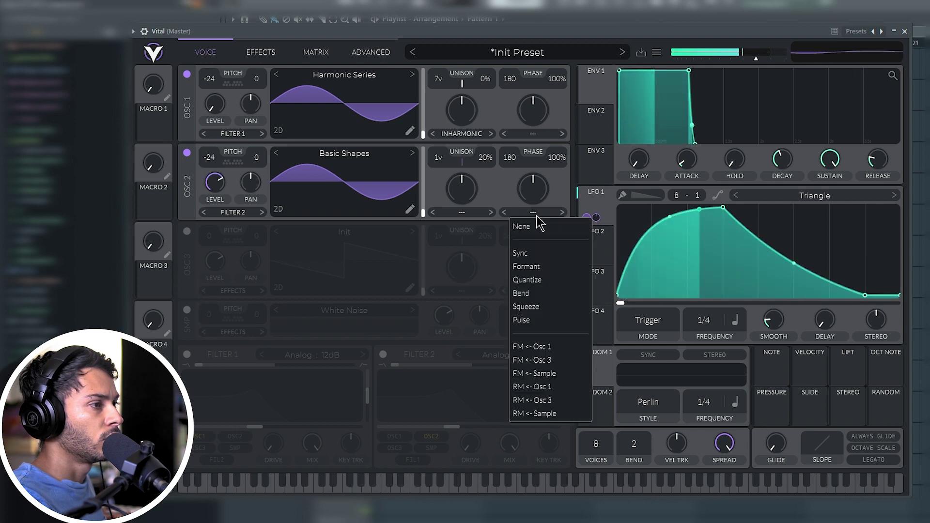
{"action": "left_click", "coordinate": [556, 347]}
{"action": "left_click_drag", "start_coordinate": [531, 191], "coordinate": [535, 248]}
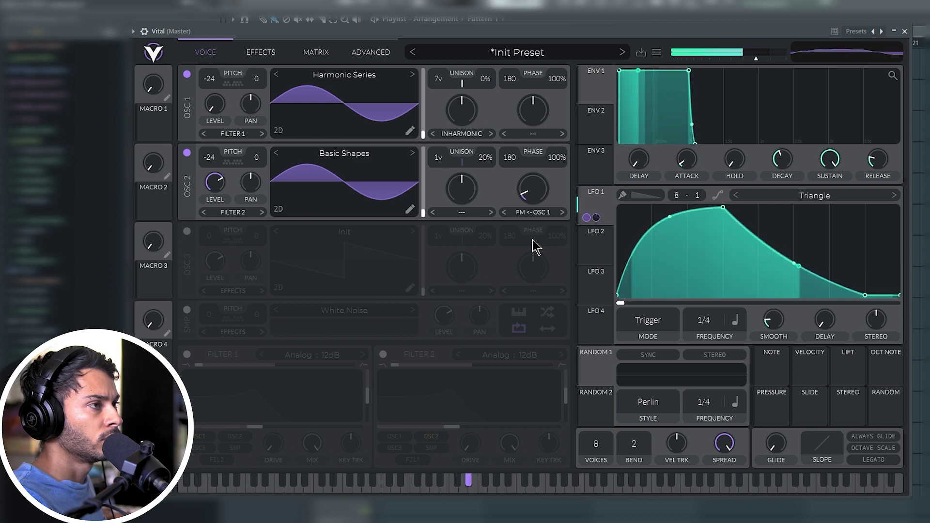
{"action": "left_click_drag", "start_coordinate": [557, 79], "coordinate": [540, 283]}
{"action": "left_click_drag", "start_coordinate": [559, 159], "coordinate": [532, 300]}
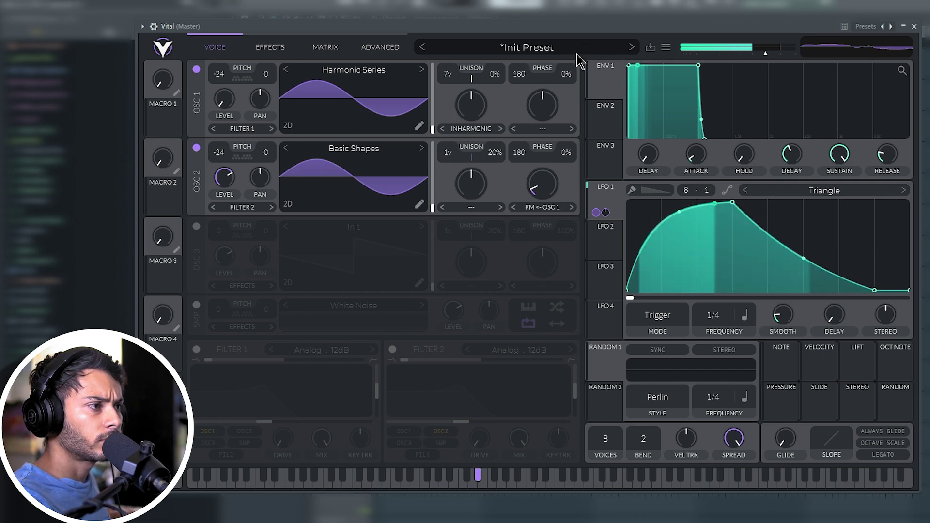
- Assign LFO 1 to oscillator 2's FM amount and transpose oscillator 1 to -12
{"action": "left_click_drag", "start_coordinate": [597, 213], "coordinate": [542, 184]}
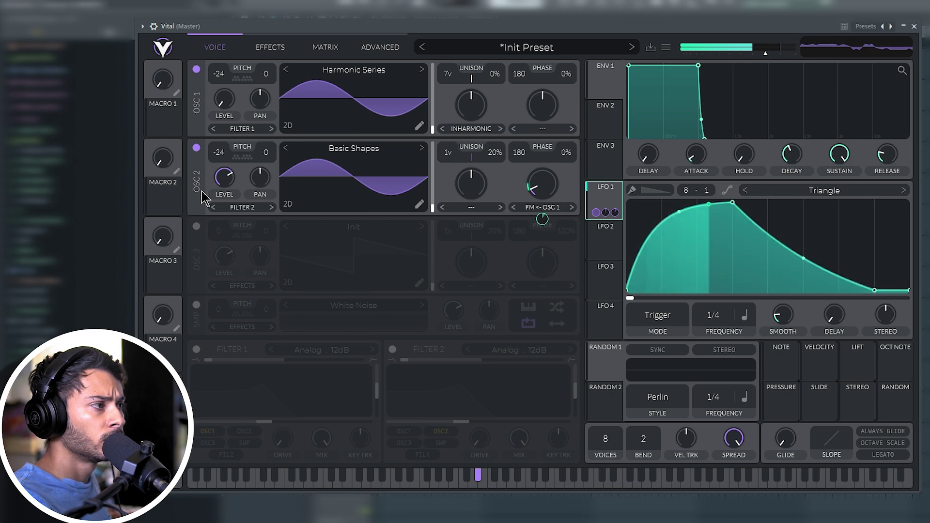
{"action": "left_click_drag", "start_coordinate": [226, 85], "coordinate": [227, 57]}
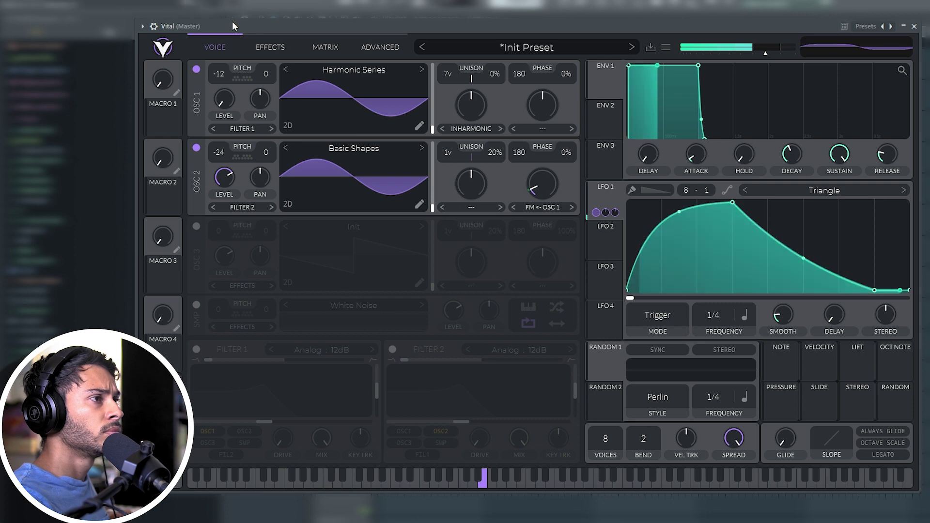
- Drop oscillator 2's level to zero, modulate it with LFO 1, and set oscillator 1's unison to 11 voices
{"action": "mouse_move", "coordinate": [554, 213]}
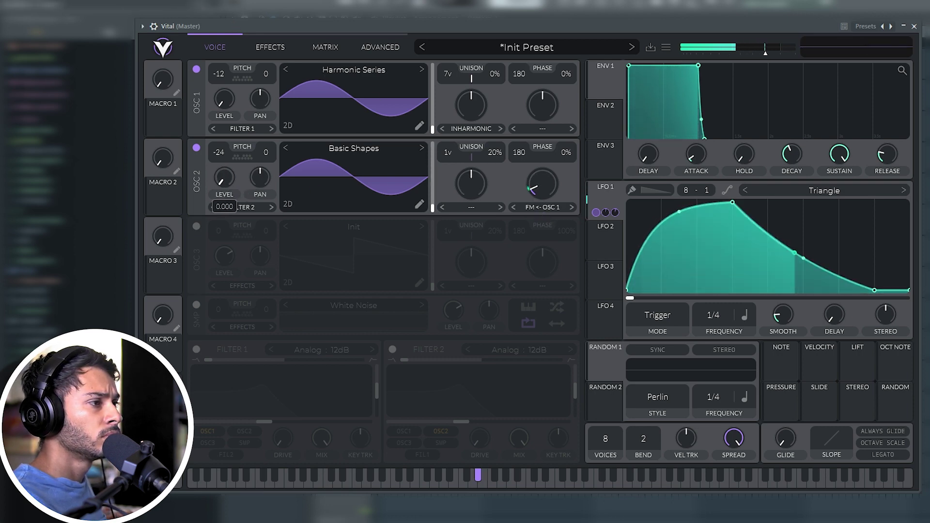
{"action": "left_click_drag", "start_coordinate": [601, 212], "coordinate": [224, 178]}
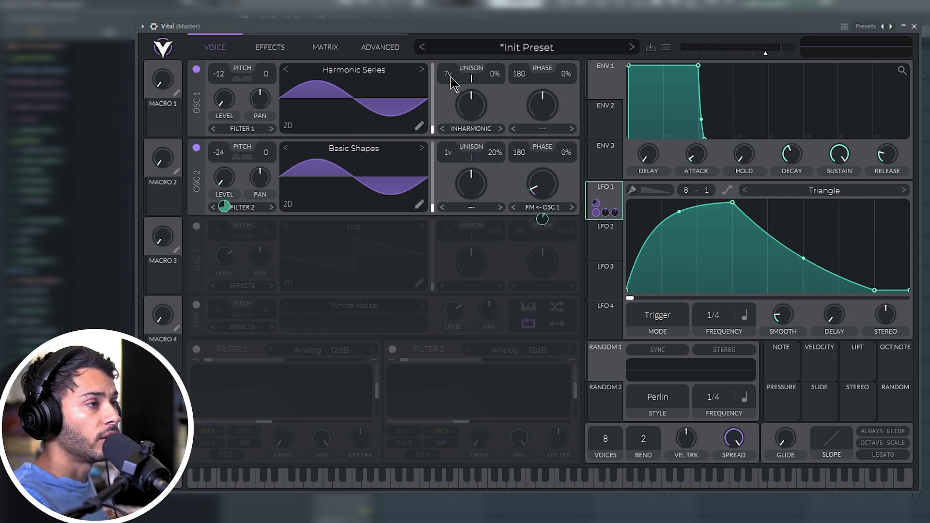
{"action": "left_click_drag", "start_coordinate": [451, 76], "coordinate": [457, 29]}
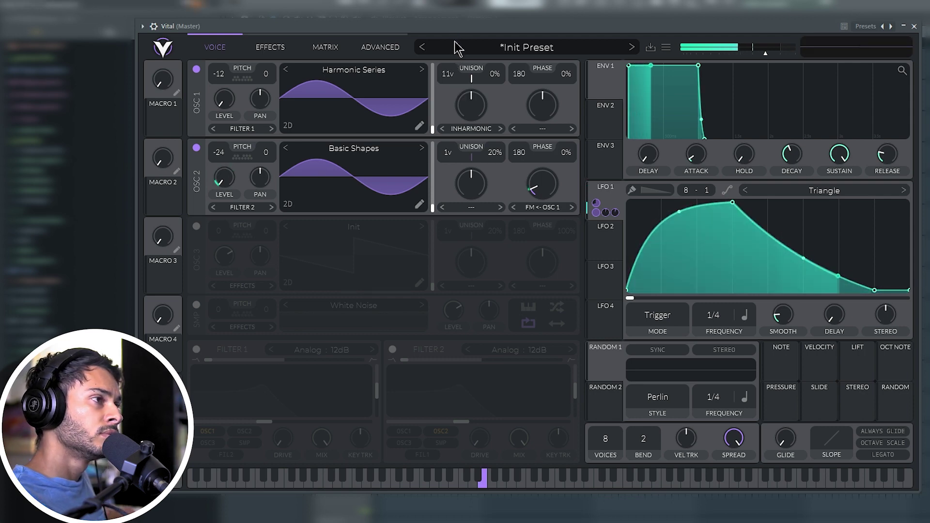
{"action": "left_click_drag", "start_coordinate": [522, 77], "coordinate": [528, 73]}
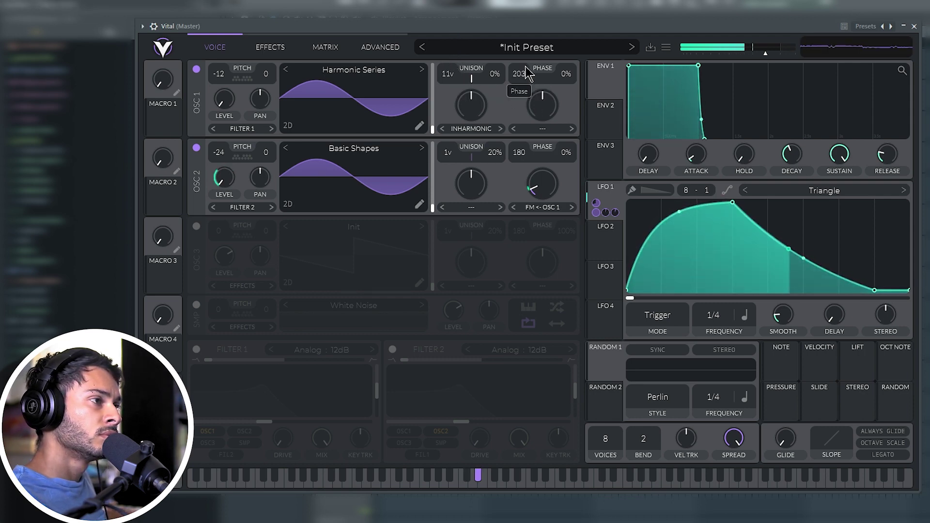
{"action": "left_click_drag", "start_coordinate": [527, 26], "coordinate": [523, 82]}
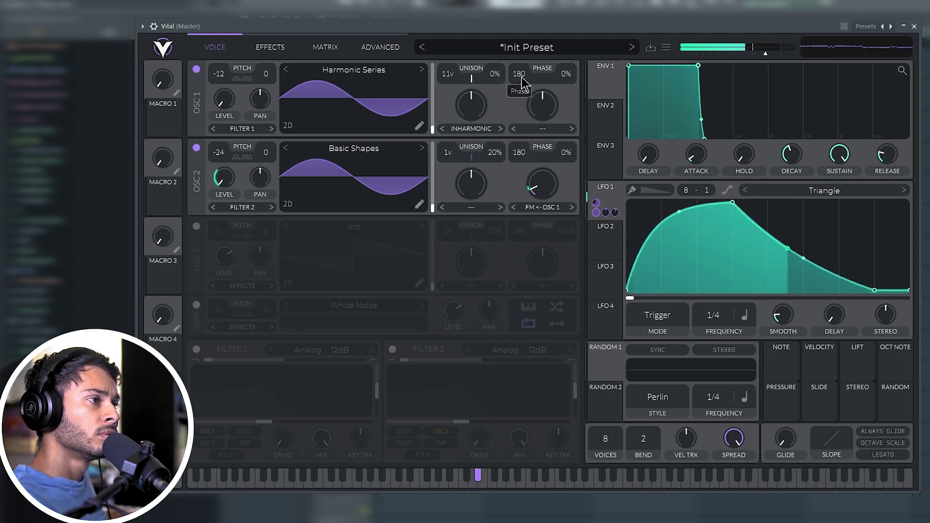
{"action": "left_click_drag", "start_coordinate": [519, 152], "coordinate": [481, 317]}
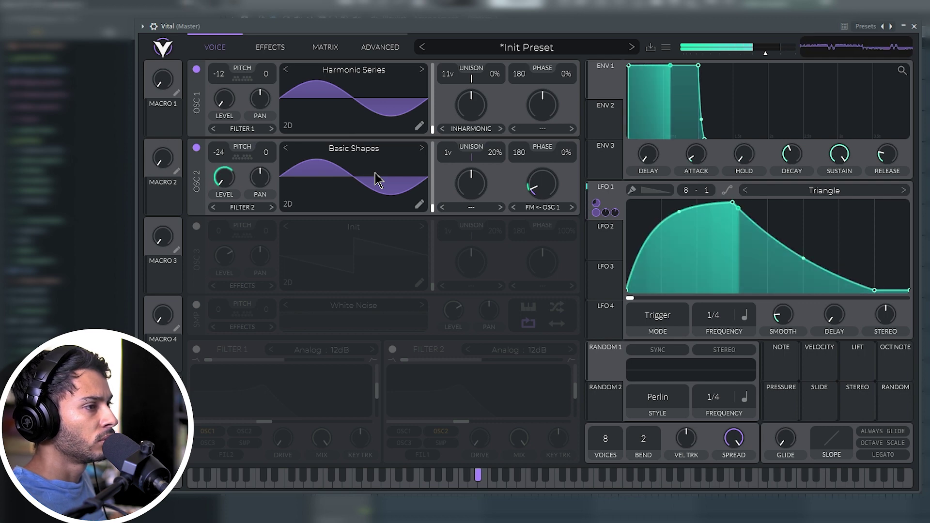
- Enable filter 1 for oscillator 2 only and make it a high-pass with the cutoff at about 93 Hz
{"action": "left_click", "coordinate": [197, 350]}
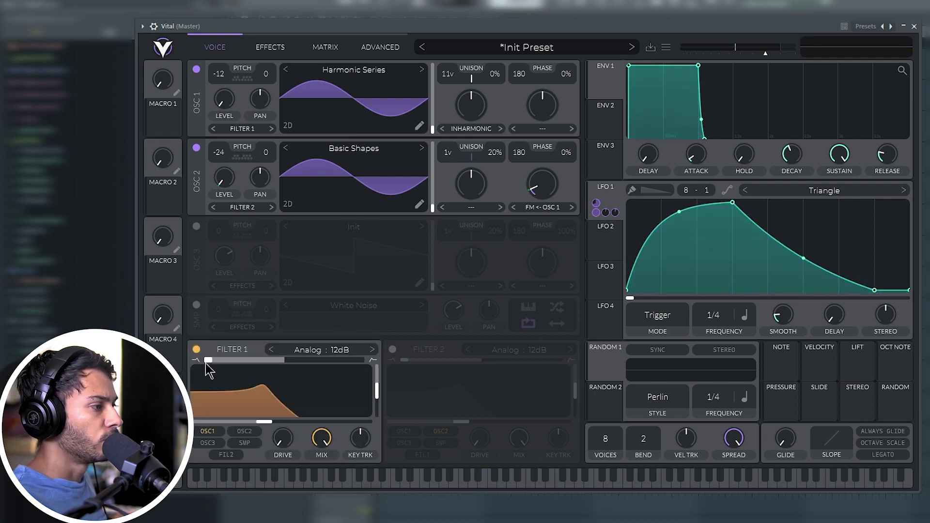
{"action": "left_click_drag", "start_coordinate": [207, 363], "coordinate": [360, 361]}
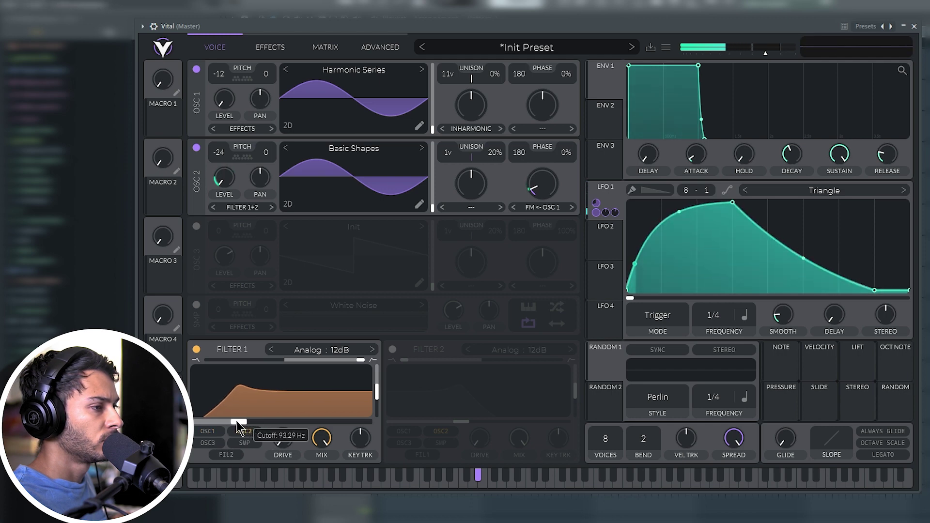
- Modulate filter 1's cutoff by about 30 and its lowered resonance with LFO 1, and raise the filter drive to about 3.9 dB
{"action": "left_click_drag", "start_coordinate": [603, 238], "coordinate": [281, 408]}
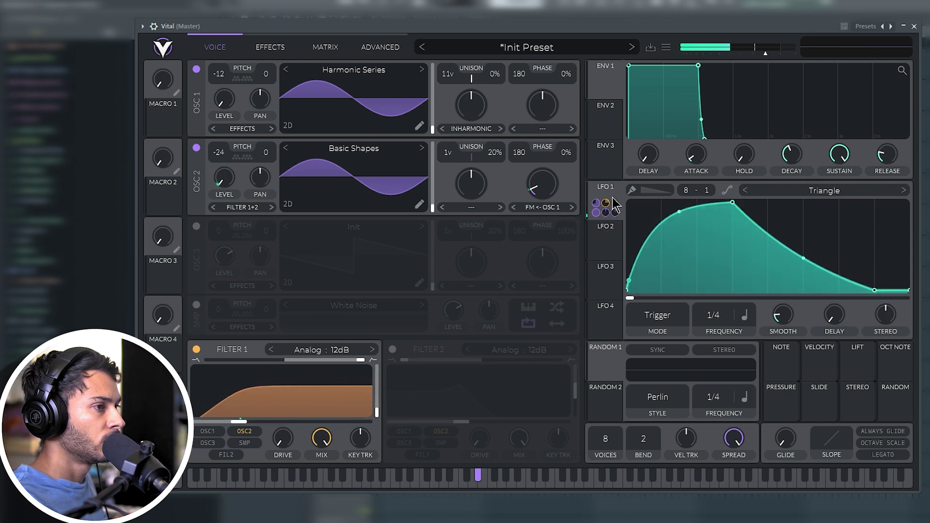
{"action": "left_click_drag", "start_coordinate": [613, 203], "coordinate": [371, 402]}
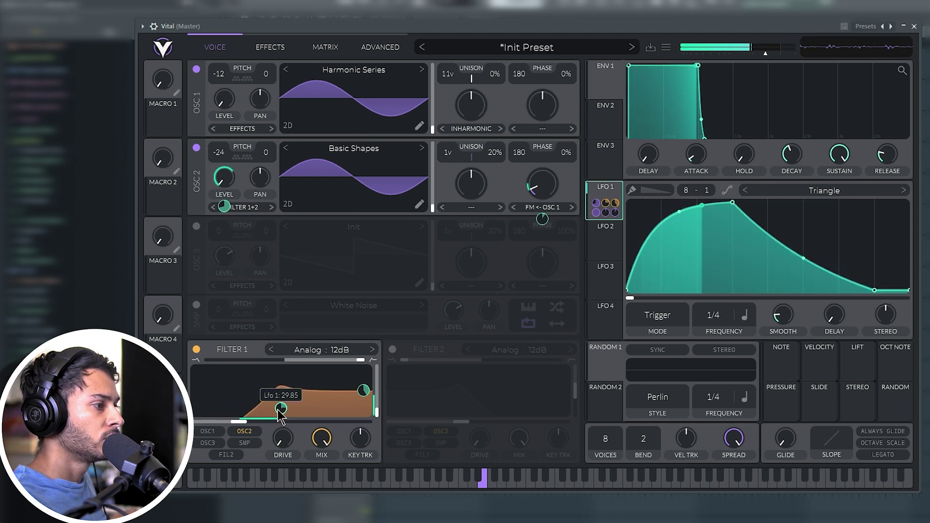
{"action": "left_click_drag", "start_coordinate": [281, 408], "coordinate": [281, 407]}
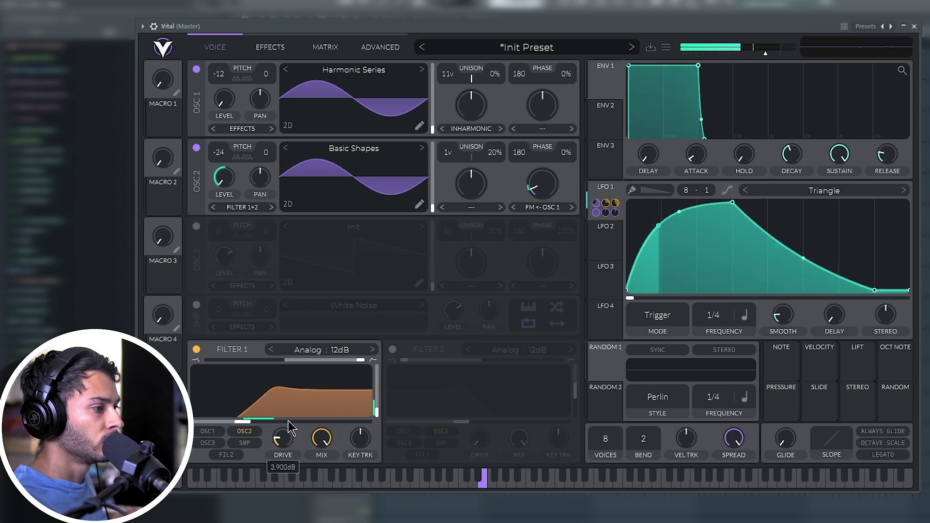
- Enable filter 2, feed it from filter 1 instead of oscillator 2, and set its type to Analog Notch Blend
{"action": "left_click", "coordinate": [393, 349]}
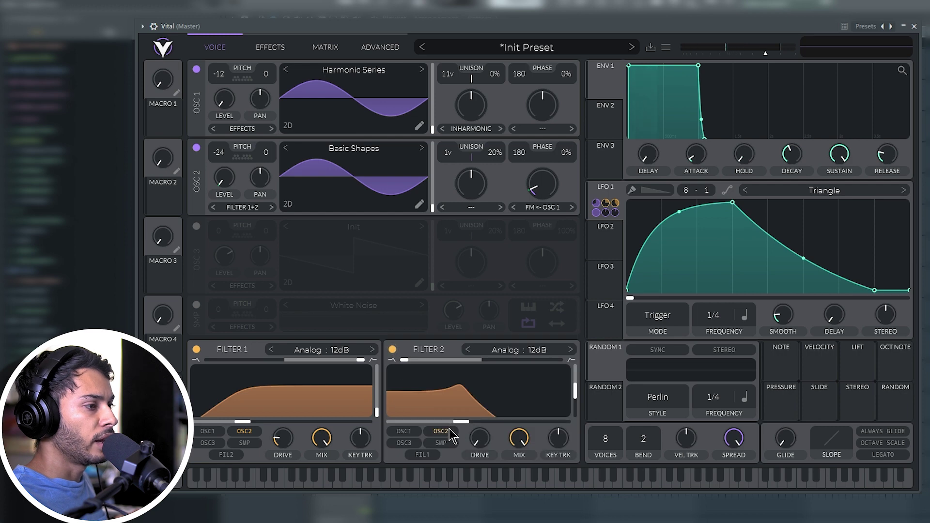
{"action": "left_click", "coordinate": [436, 457]}
{"action": "left_click", "coordinate": [519, 352]}
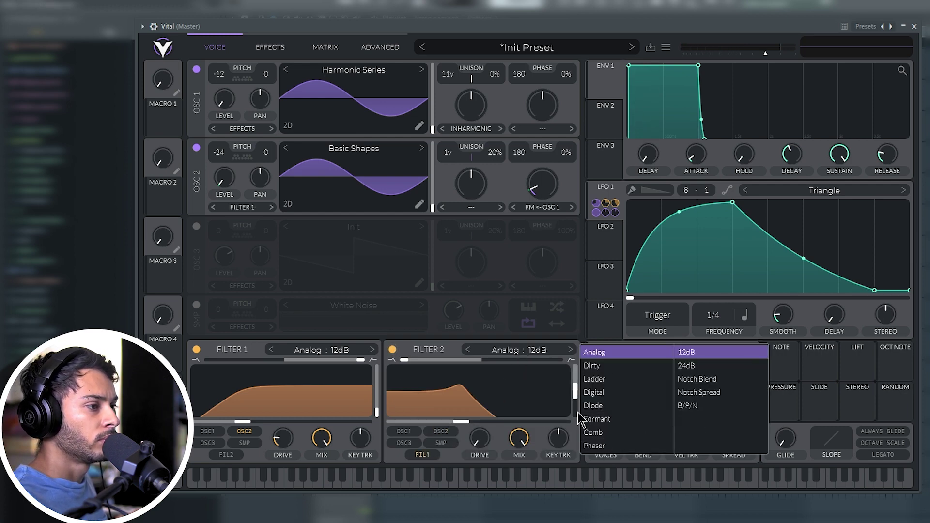
{"action": "left_click", "coordinate": [713, 380]}
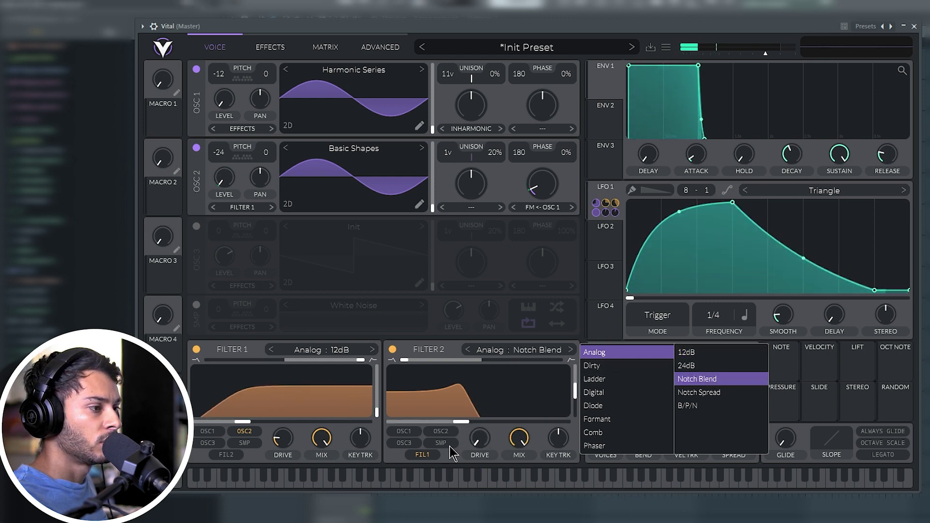
- Centre filter 2's blend to form a notch, raise its cutoff, and modulate the cutoff with LFO 1 by a small negative amount
{"action": "left_click_drag", "start_coordinate": [416, 361], "coordinate": [482, 363]}
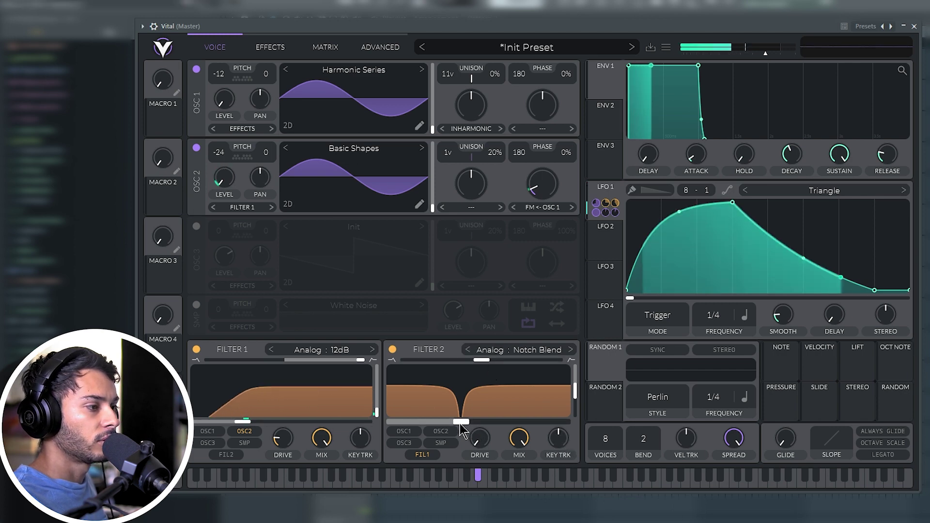
{"action": "left_click_drag", "start_coordinate": [461, 423], "coordinate": [474, 422]}
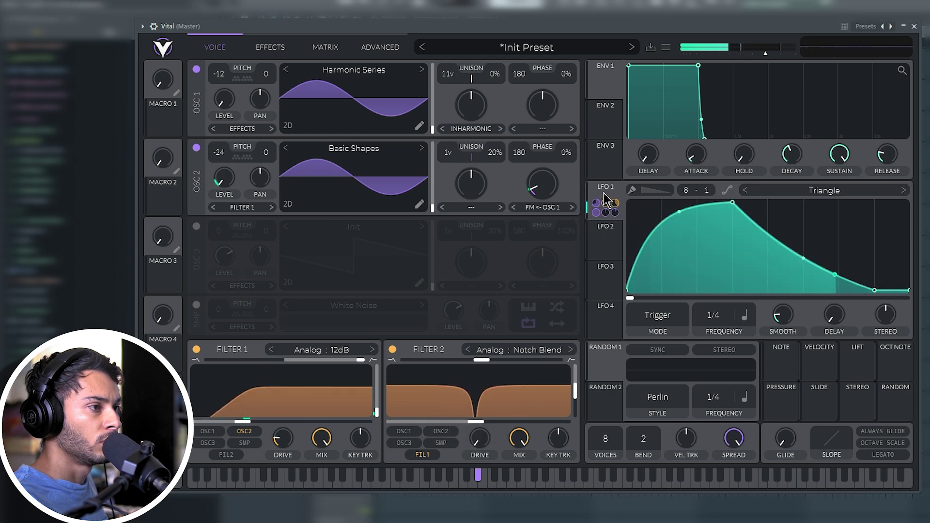
{"action": "left_click_drag", "start_coordinate": [604, 207], "coordinate": [479, 445]}
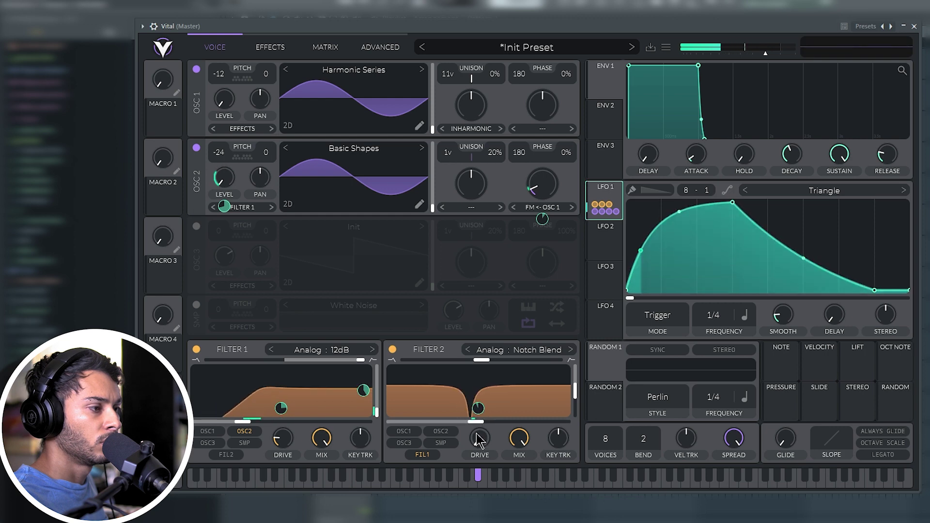
{"action": "left_click_drag", "start_coordinate": [460, 427], "coordinate": [478, 413]}
- Enable the White Noise sampler through filter 1 at zero level and modulate its level with LFO 1 by about 0.09
{"action": "left_click", "coordinate": [362, 321]}
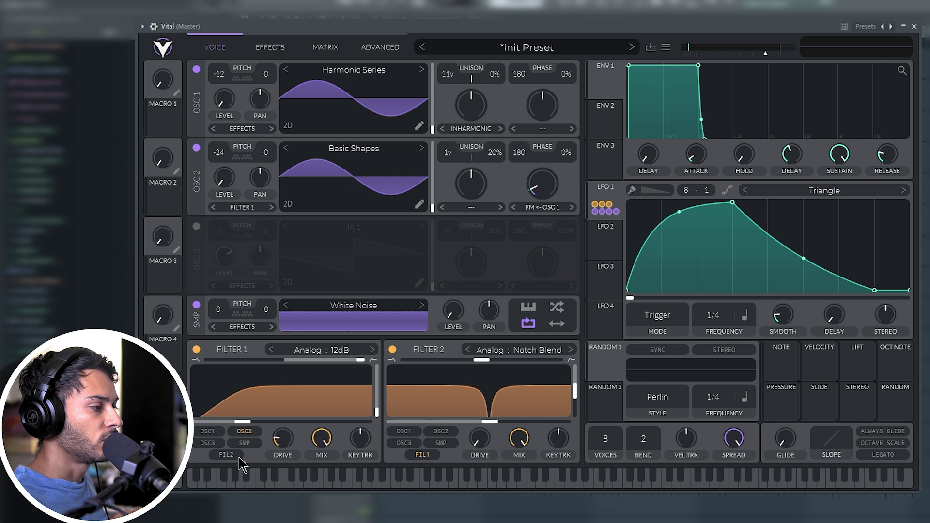
{"action": "left_click", "coordinate": [244, 443]}
{"action": "left_click_drag", "start_coordinate": [609, 198], "coordinate": [453, 313]}
{"action": "left_click_drag", "start_coordinate": [453, 339], "coordinate": [453, 350]}
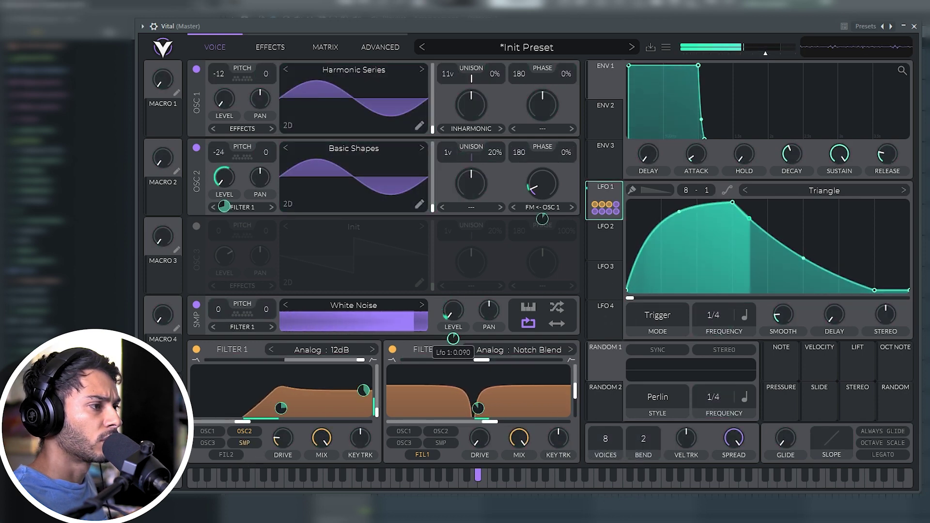
- Enable the Compressor effect in Multiband mode and adjust its attack and release
{"action": "left_click", "coordinate": [270, 49]}
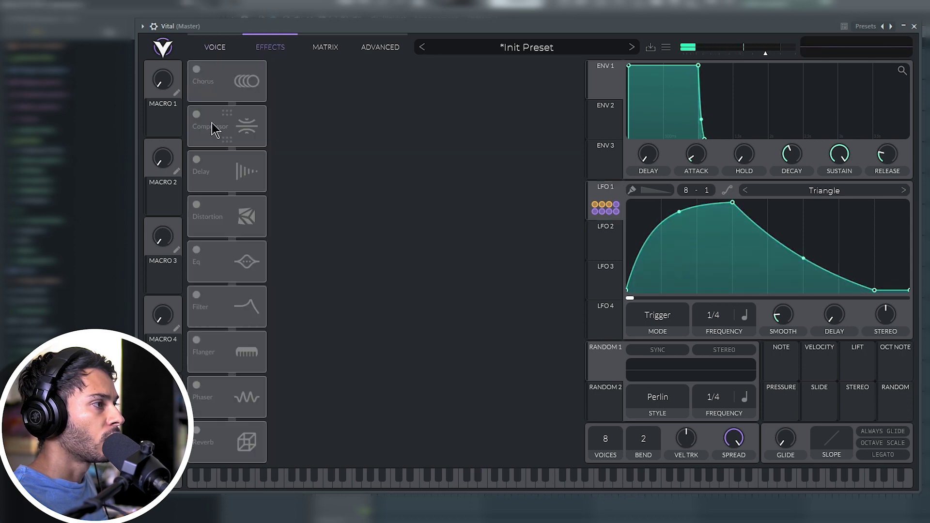
{"action": "left_click", "coordinate": [196, 114]}
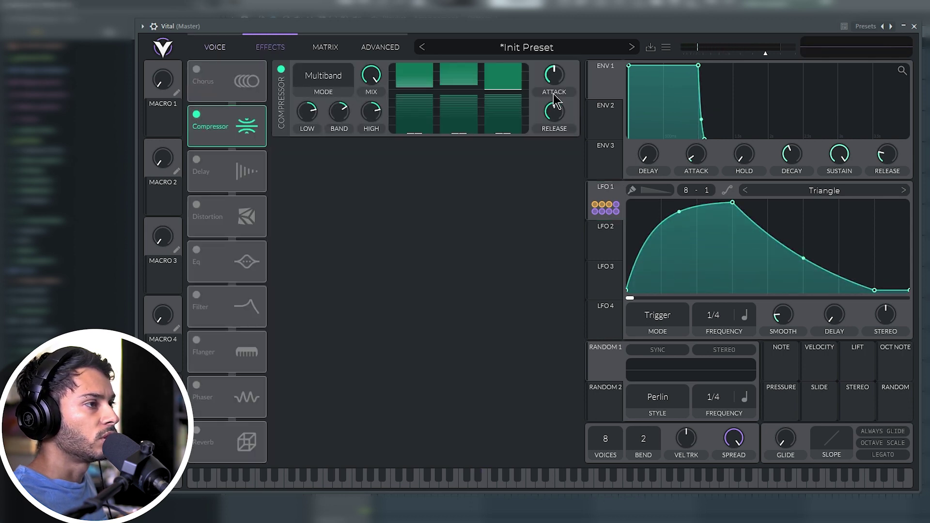
{"action": "left_click_drag", "start_coordinate": [556, 79], "coordinate": [556, 24]}
{"action": "left_click_drag", "start_coordinate": [558, 114], "coordinate": [557, 58]}
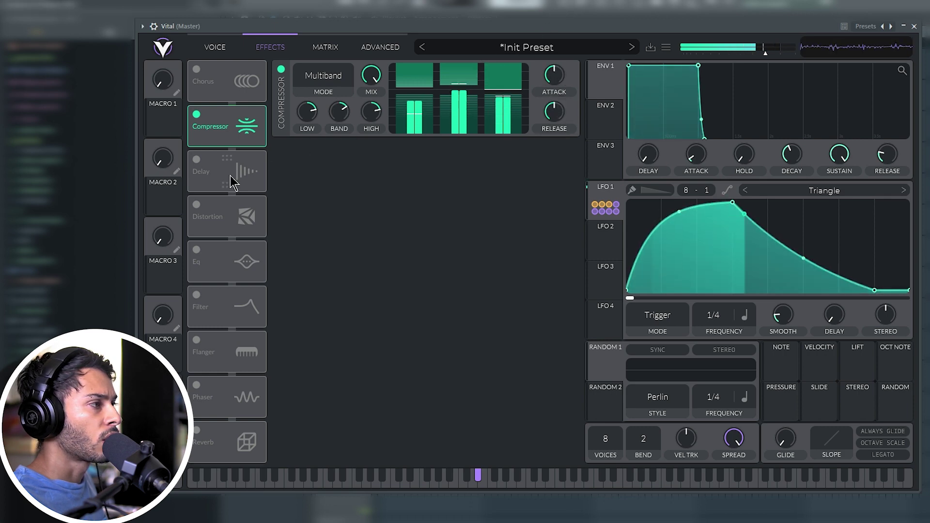
- Reduce LFO 1's modulation of the noise level to 0.030 and enable the Filter effect at the start of the effects chain
{"action": "left_click", "coordinate": [214, 47]}
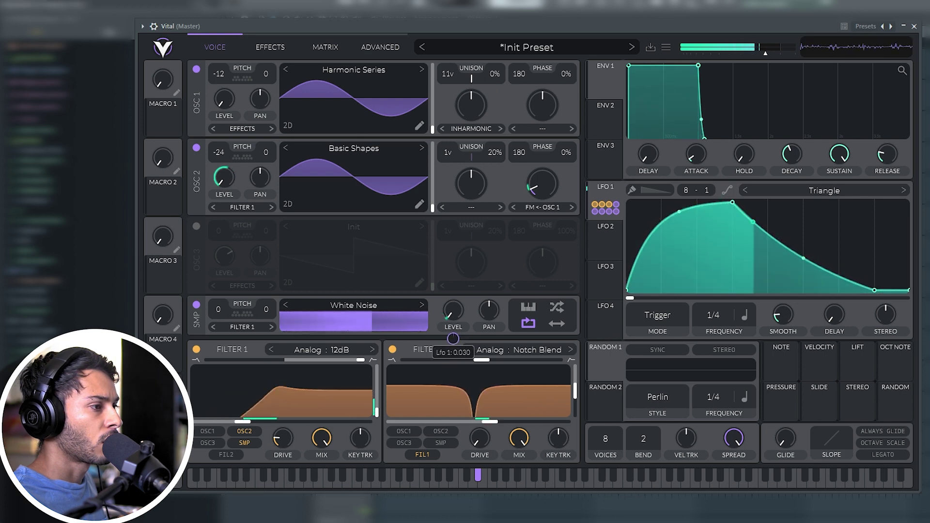
{"action": "left_click", "coordinate": [271, 48]}
{"action": "left_click", "coordinate": [196, 296]}
{"action": "left_click_drag", "start_coordinate": [200, 304], "coordinate": [219, 97]}
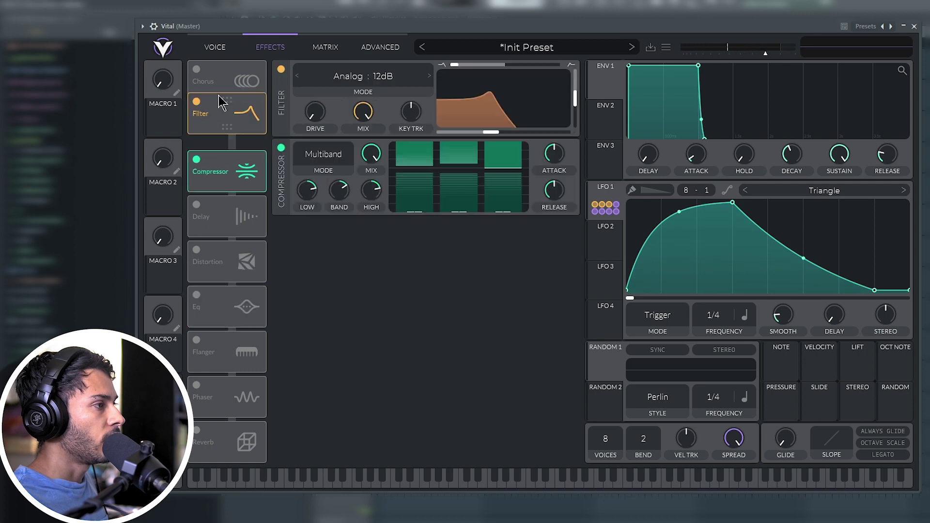
- Set the Filter effect to Diode Low Shelf with a higher cutoff modulated by LFO 1 and a lower resonance
{"action": "left_click", "coordinate": [344, 77]}
{"action": "left_click", "coordinate": [333, 162]}
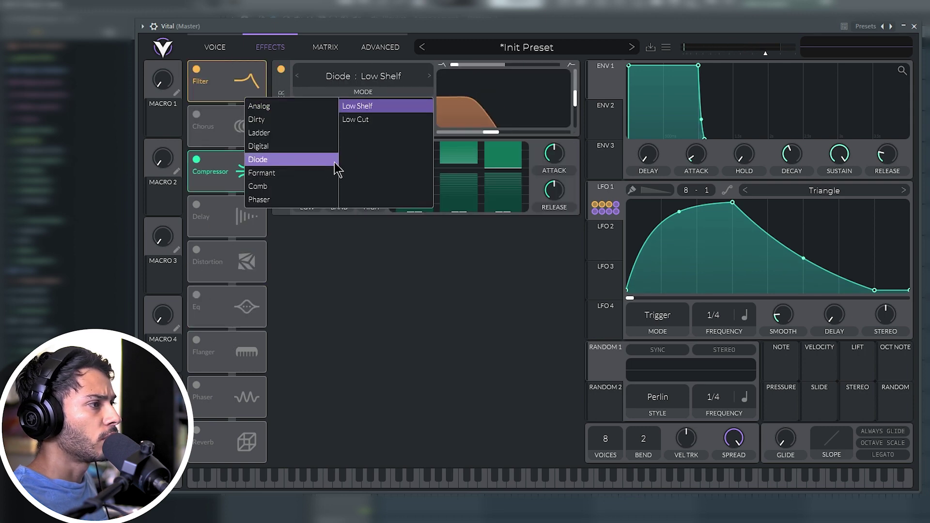
{"action": "left_click_drag", "start_coordinate": [488, 130], "coordinate": [566, 136]}
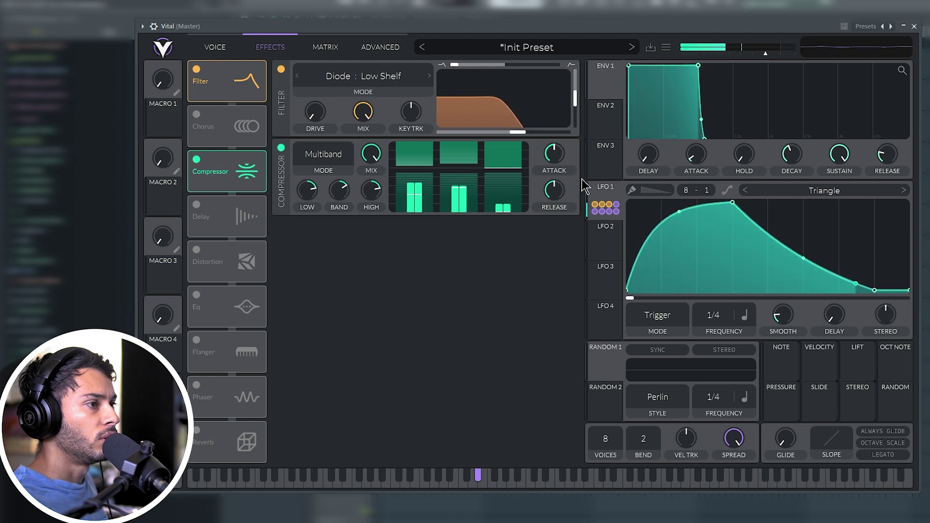
{"action": "left_click_drag", "start_coordinate": [600, 197], "coordinate": [520, 129]}
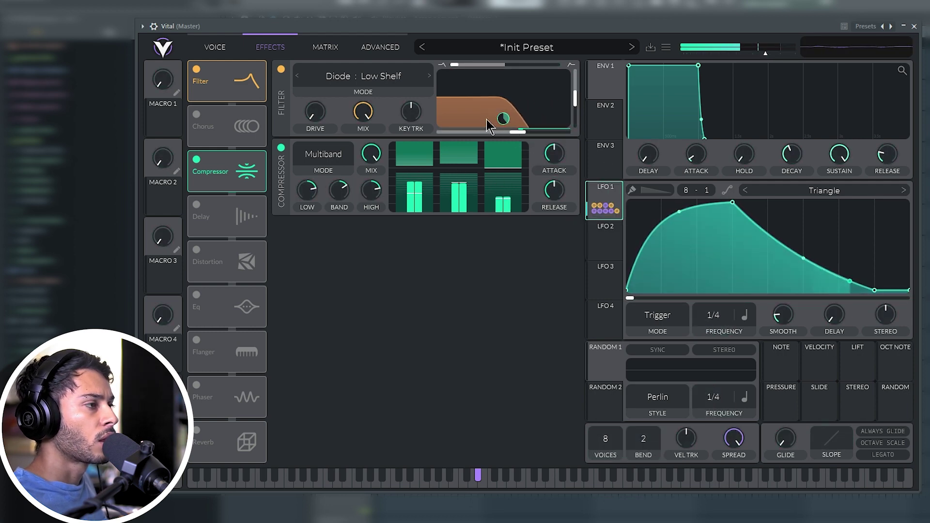
{"action": "left_click_drag", "start_coordinate": [579, 110], "coordinate": [584, 161]}
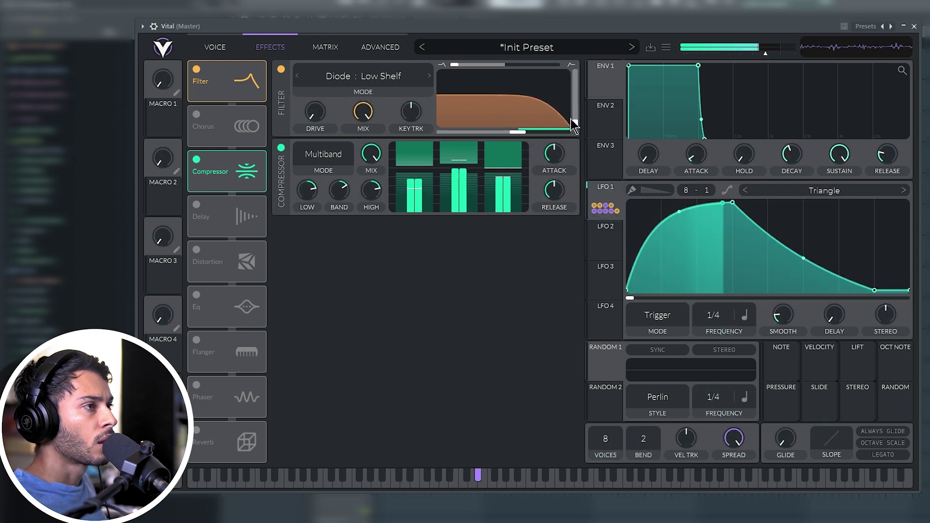
- Enable Chorus at 8/1 frequency and about 70% depth, raise its cutoff, narrow its spread, and modulate its zeroed mix with LFO 1
{"action": "left_click", "coordinate": [239, 126]}
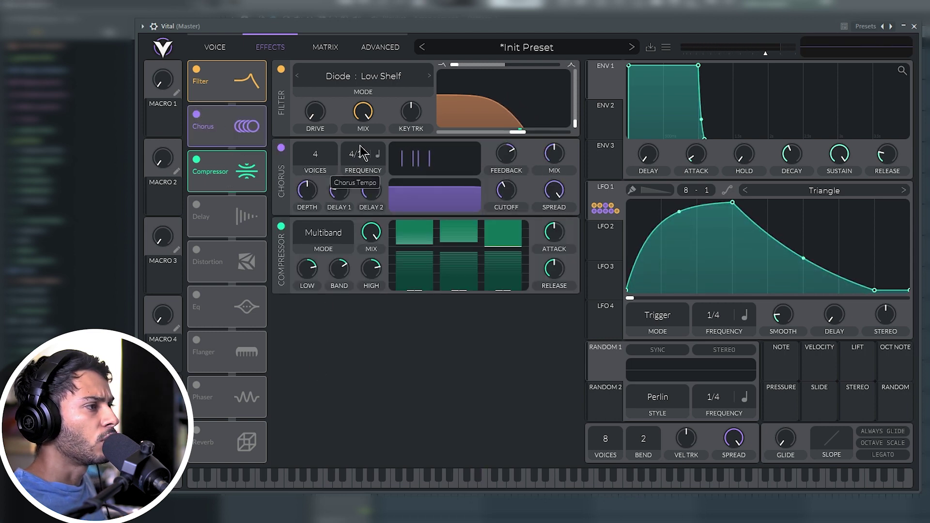
{"action": "left_click_drag", "start_coordinate": [363, 154], "coordinate": [358, 198]}
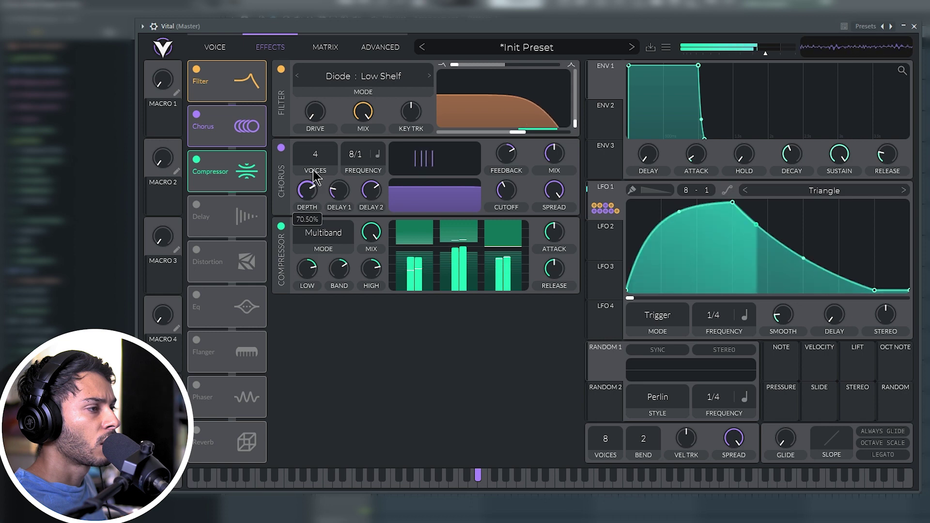
{"action": "left_click_drag", "start_coordinate": [507, 190], "coordinate": [560, 184]}
{"action": "left_click_drag", "start_coordinate": [613, 210], "coordinate": [558, 184]}
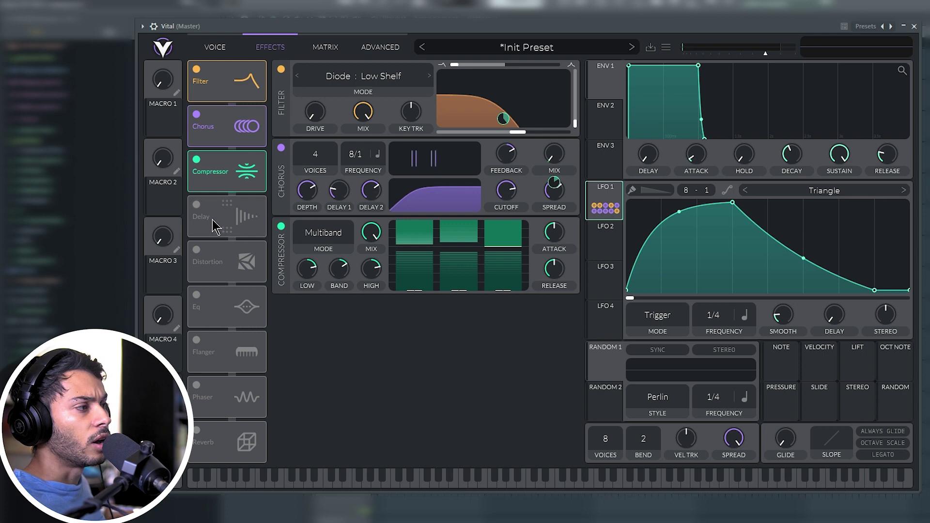
- Enable Soft Clip distortion directly after the compressor and enable the Delay effect following it
{"action": "left_click", "coordinate": [197, 249]}
{"action": "left_click_drag", "start_coordinate": [223, 257], "coordinate": [223, 217]}
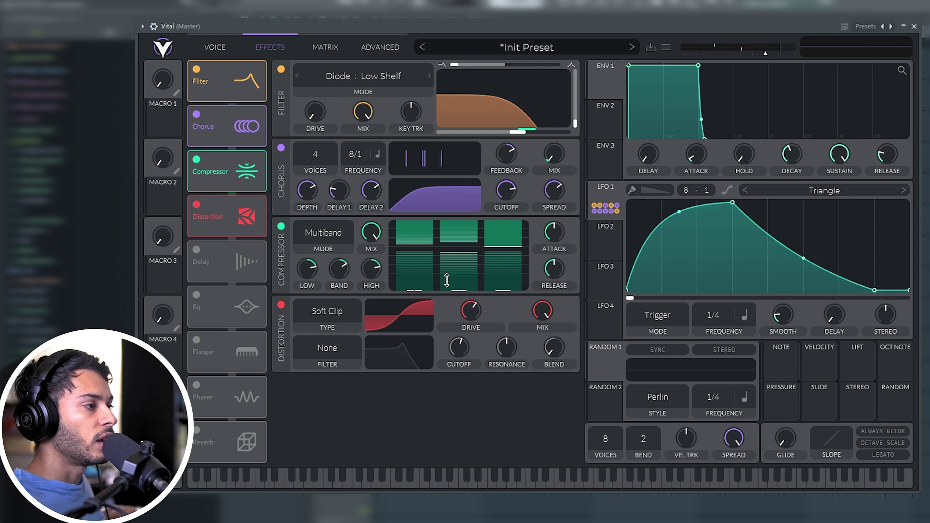
{"action": "left_click", "coordinate": [196, 249]}
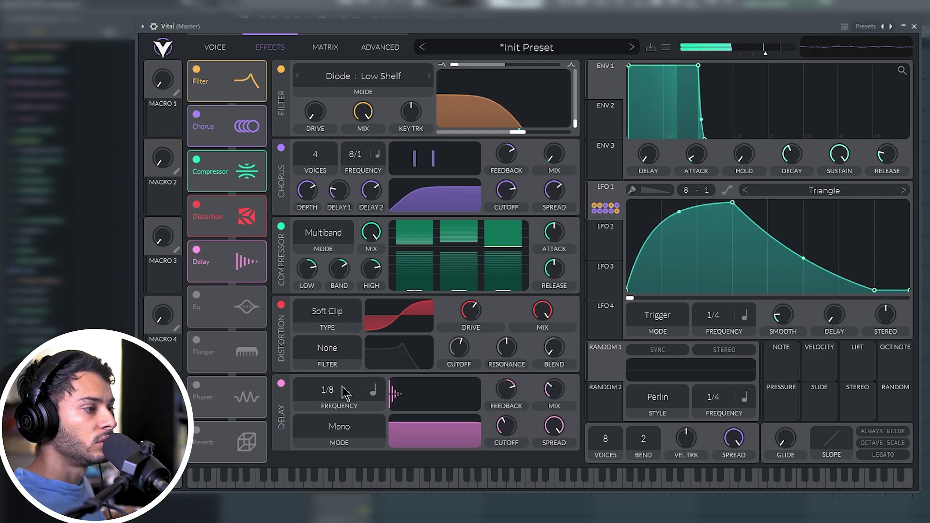
- Set the Delay time to 0.022 secs, move it ahead of the compressor, raise its cutoff, reduce its spread, and modulate its zeroed mix with LFO 1
{"action": "left_click", "coordinate": [372, 392]}
{"action": "left_click", "coordinate": [383, 411]}
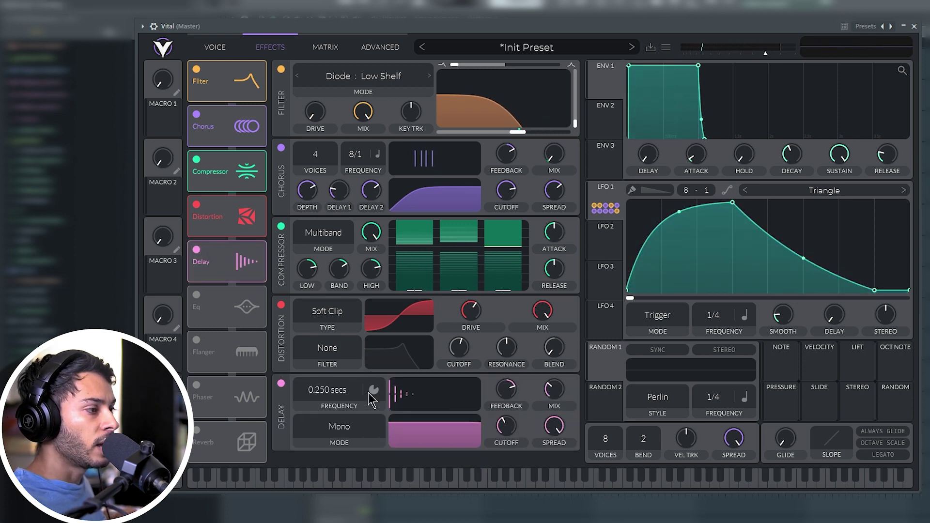
{"action": "left_click_drag", "start_coordinate": [244, 265], "coordinate": [232, 172]}
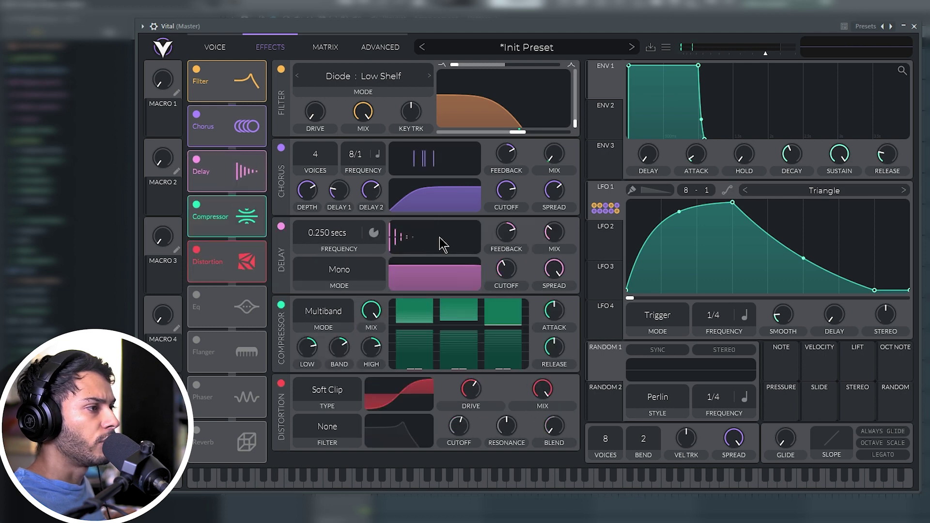
{"action": "left_click_drag", "start_coordinate": [323, 245], "coordinate": [329, 213]}
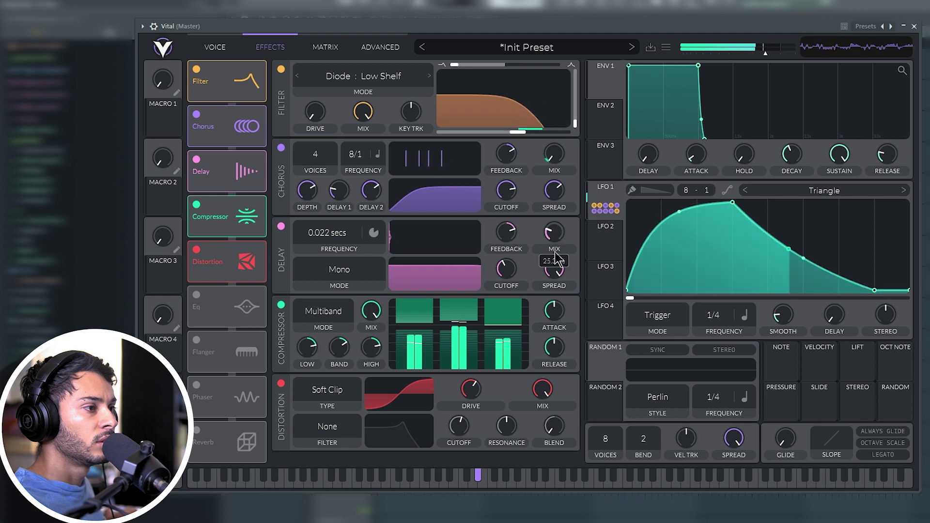
{"action": "left_click_drag", "start_coordinate": [607, 196], "coordinate": [554, 264]}
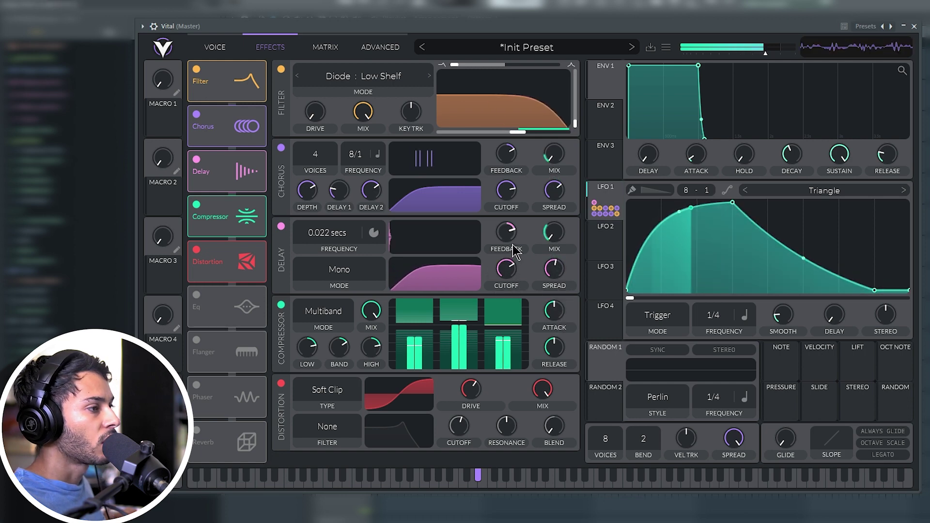
- Enable the EQ with a high-pass low band, lower the mid band's gain, and modulate both bands' cutoffs with LFO 1
{"action": "left_click", "coordinate": [198, 297]}
{"action": "scroll", "coordinate": [581, 287], "scroll_direction": "down", "scroll_amount": 3}
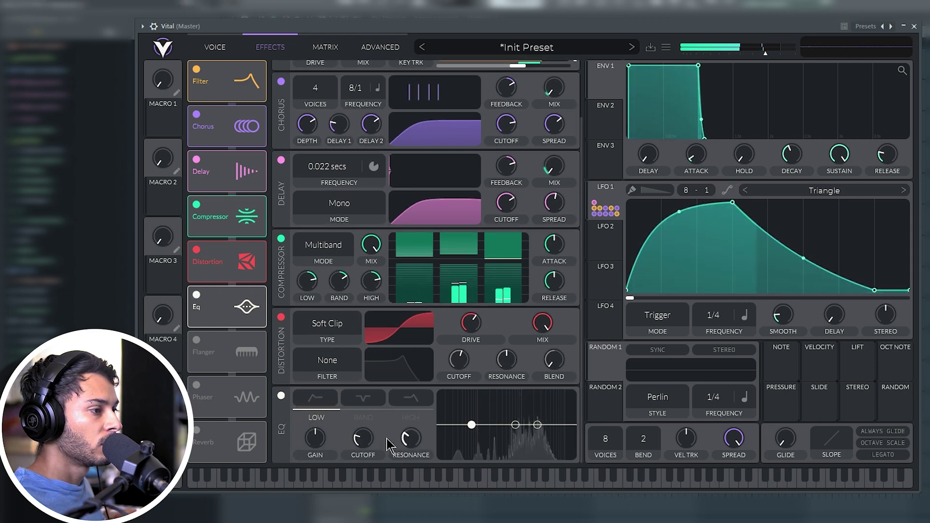
{"action": "left_click", "coordinate": [318, 399]}
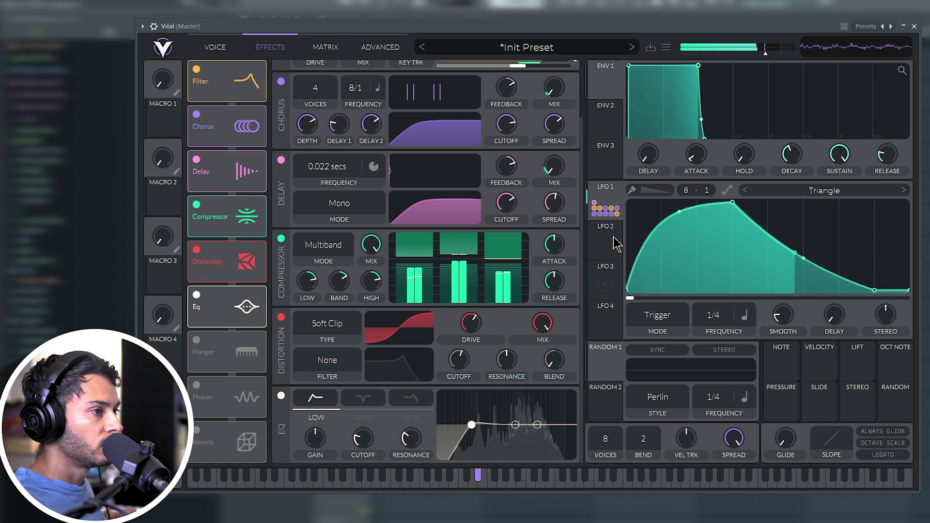
{"action": "left_click_drag", "start_coordinate": [606, 210], "coordinate": [363, 439]}
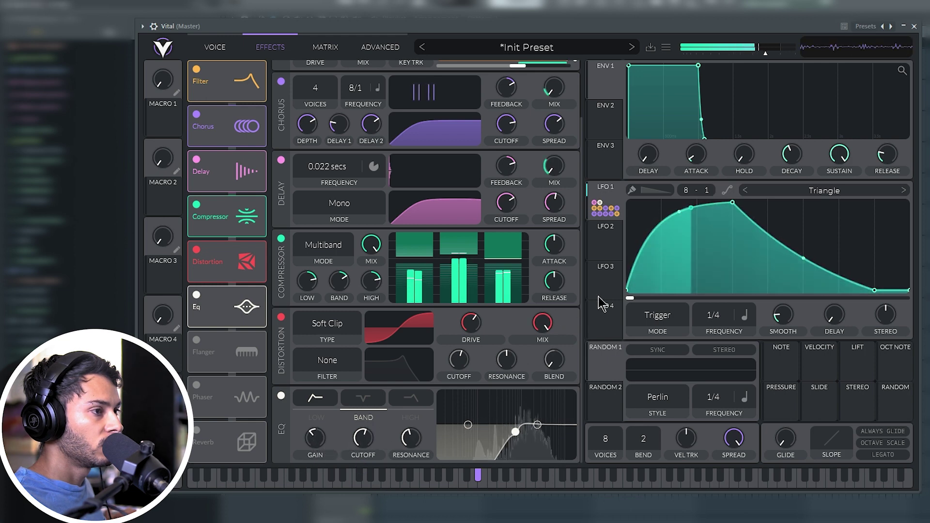
{"action": "left_click_drag", "start_coordinate": [621, 206], "coordinate": [363, 469]}
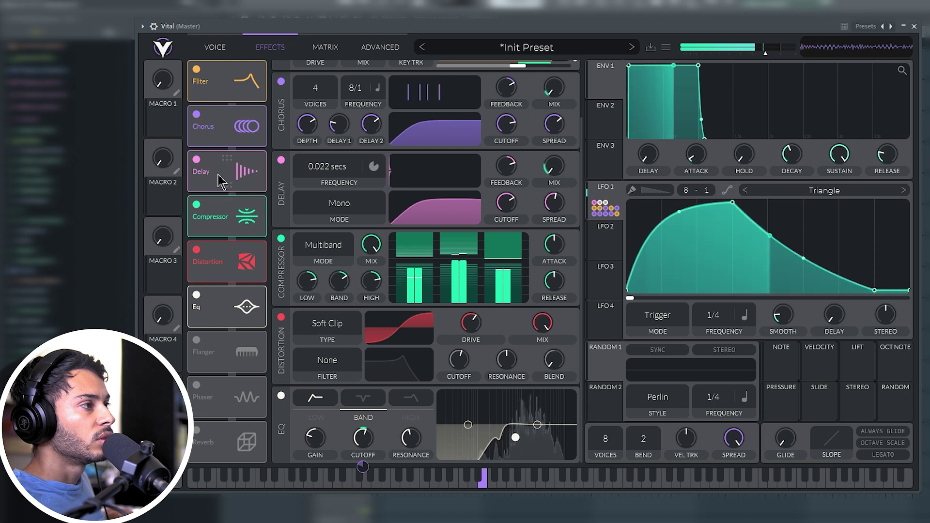
- Enable oscillator 3 and load the factory Basic Shapes wavetable into it
{"action": "left_click", "coordinate": [206, 46]}
{"action": "left_click", "coordinate": [197, 225]}
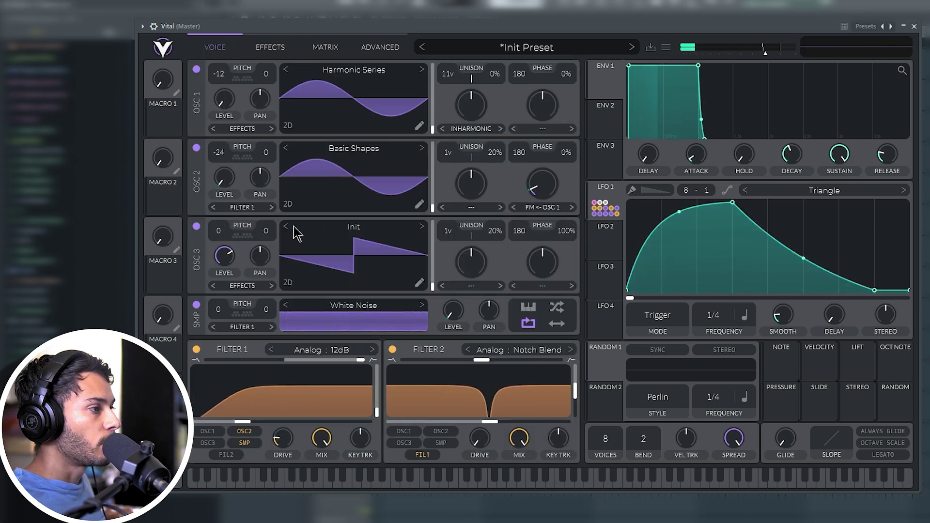
{"action": "left_click", "coordinate": [353, 228]}
{"action": "left_click", "coordinate": [519, 249]}
{"action": "left_click", "coordinate": [529, 263]}
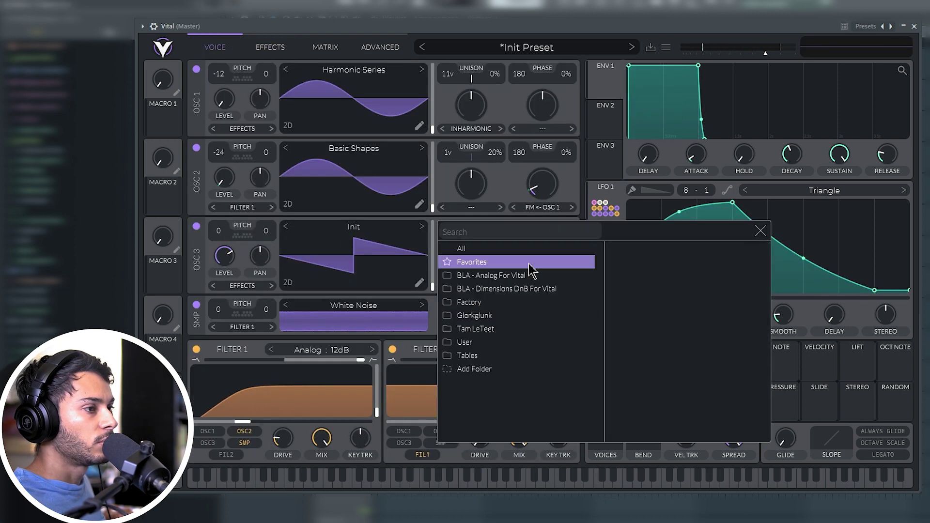
{"action": "left_click", "coordinate": [513, 302]}
{"action": "left_click", "coordinate": [644, 248]}
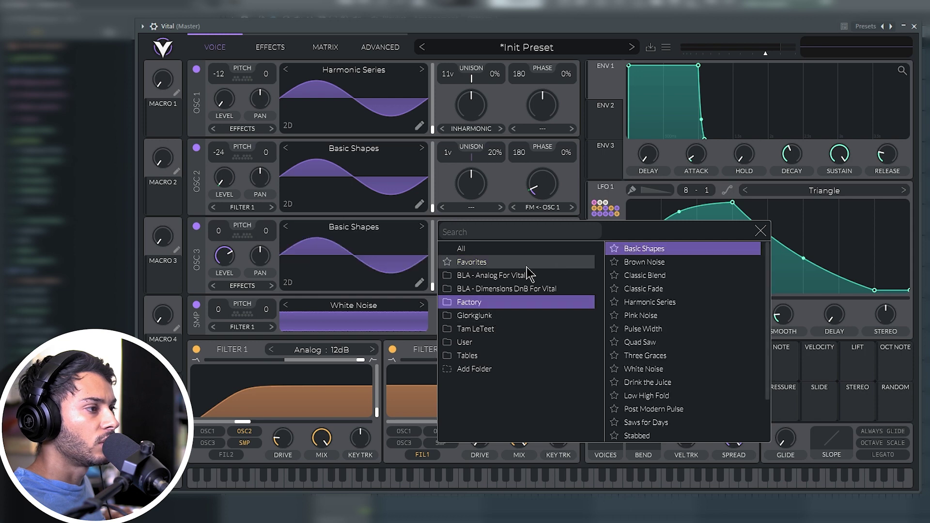
- Transpose oscillator 3 to -24, route it to Direct Out, and lower its level to zero
{"action": "left_click_drag", "start_coordinate": [218, 232], "coordinate": [207, 361]}
{"action": "left_click", "coordinate": [248, 287]}
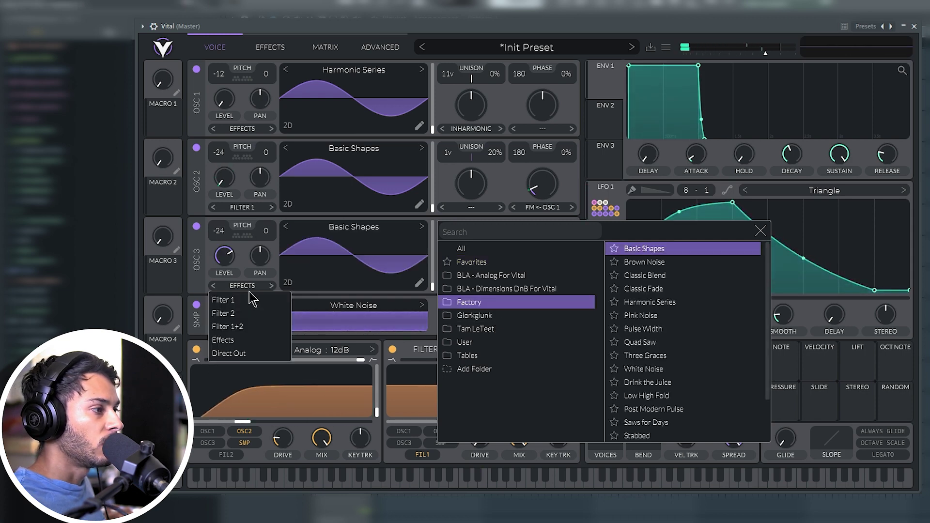
{"action": "left_click", "coordinate": [256, 356]}
{"action": "left_click", "coordinate": [761, 231]}
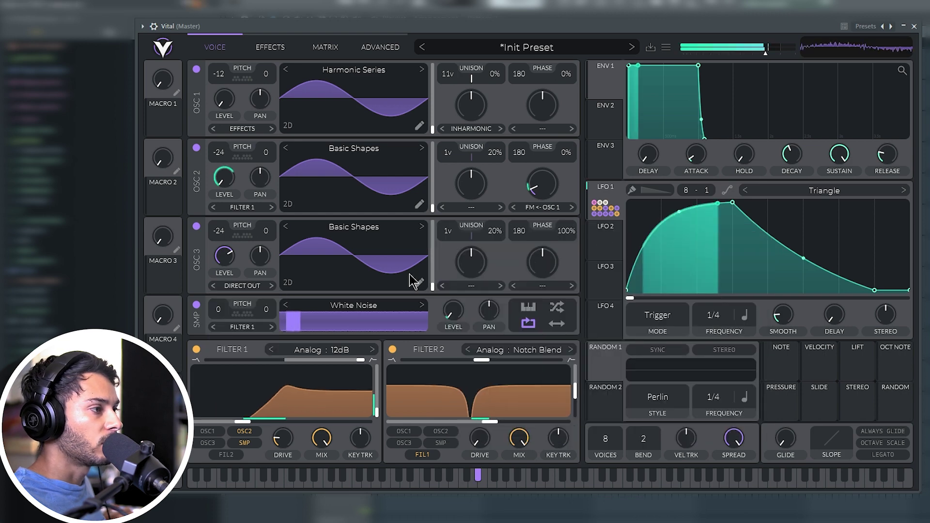
{"action": "left_click_drag", "start_coordinate": [217, 265], "coordinate": [218, 290]}
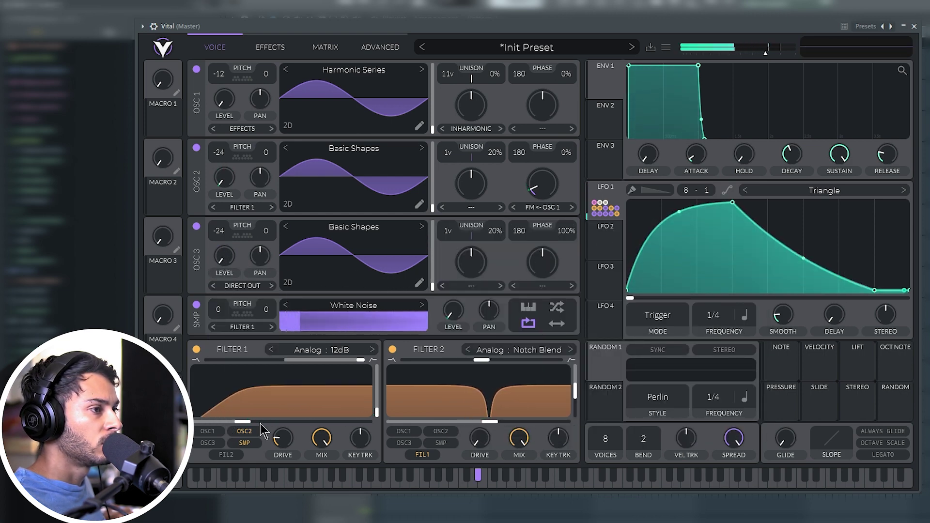
- Modulate oscillator 3's level with LFO 2 at a 1/4 frequency and a modulation amount of 0.760
{"action": "left_click", "coordinate": [605, 239]}
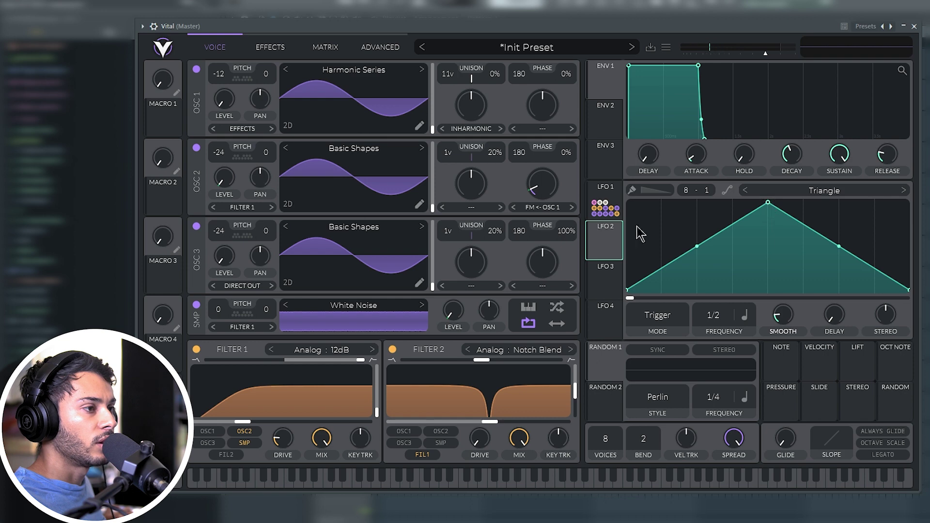
{"action": "left_click_drag", "start_coordinate": [601, 248], "coordinate": [232, 279]}
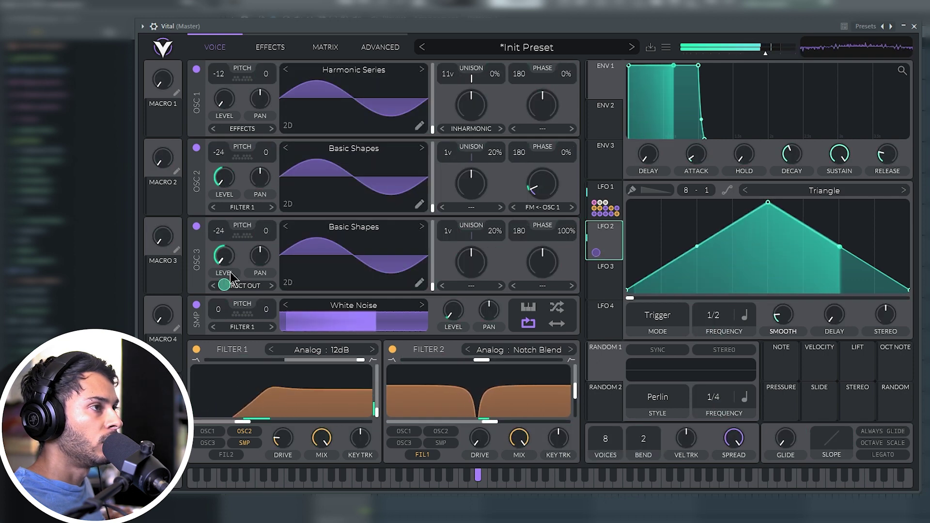
{"action": "left_click_drag", "start_coordinate": [718, 319], "coordinate": [723, 298]}
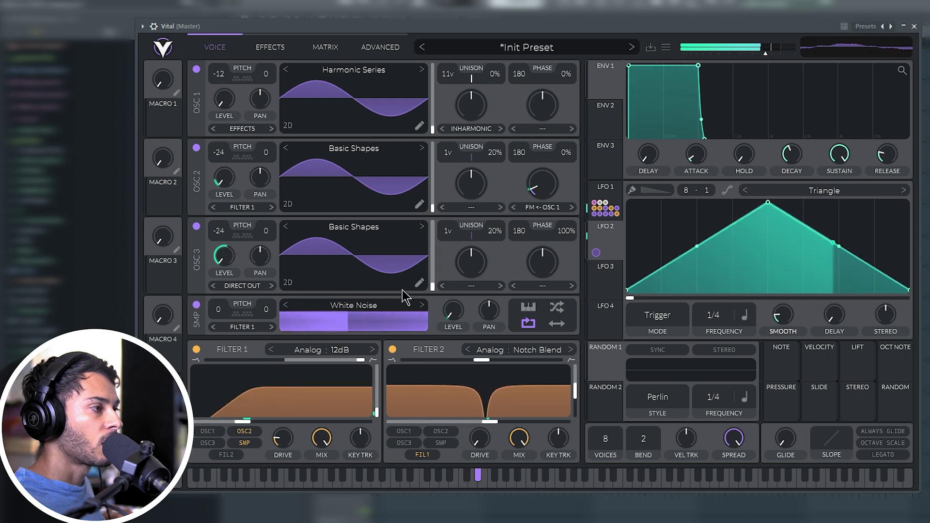
{"action": "left_click_drag", "start_coordinate": [224, 286], "coordinate": [223, 302]}
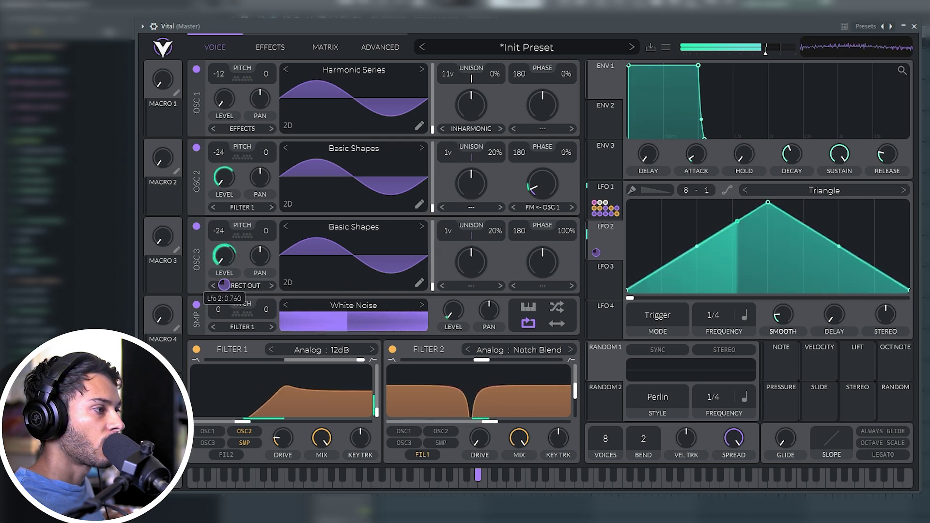
- Enable the Flanger with zero depth, higher feedback and a center of about 189 Hz, and place it directly before the compressor
{"action": "left_click", "coordinate": [271, 48]}
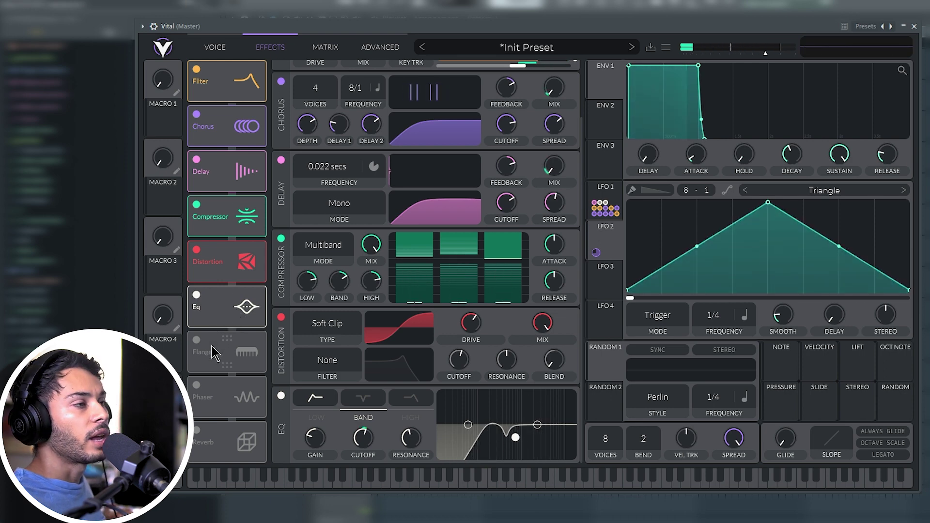
{"action": "left_click", "coordinate": [199, 340]}
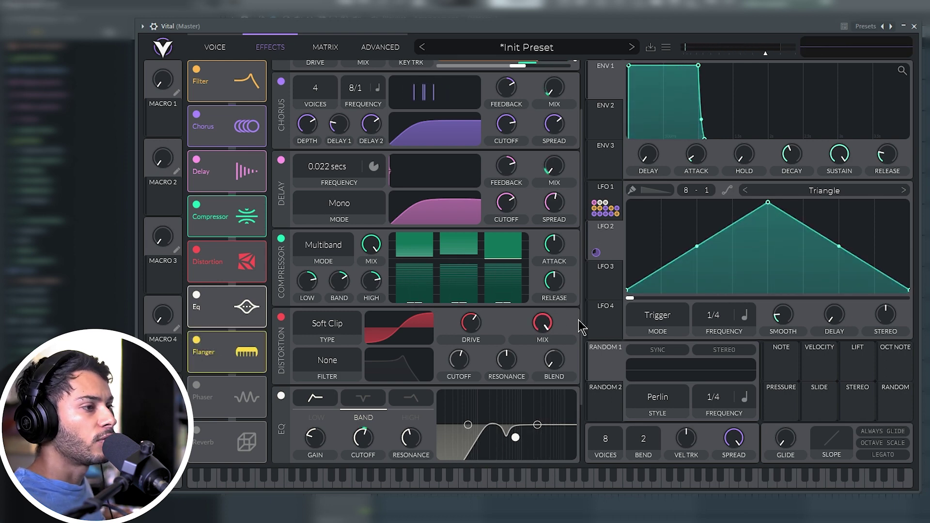
{"action": "scroll", "coordinate": [581, 326], "scroll_direction": "down", "scroll_amount": 3}
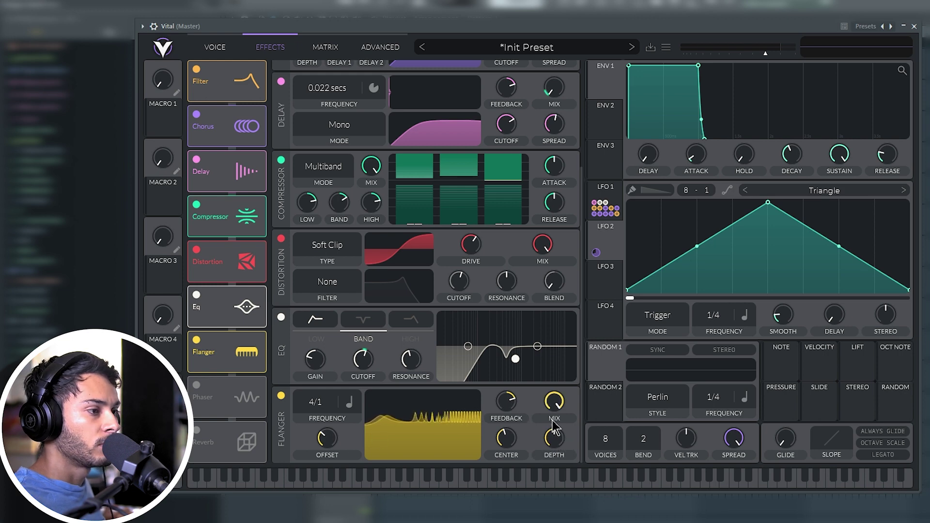
{"action": "left_click_drag", "start_coordinate": [554, 438], "coordinate": [553, 465]}
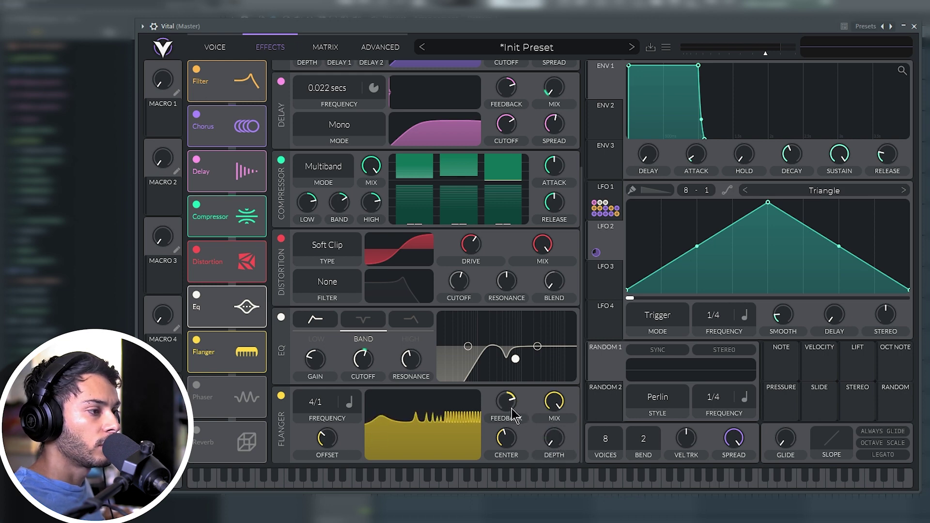
{"action": "left_click_drag", "start_coordinate": [515, 414], "coordinate": [519, 400]}
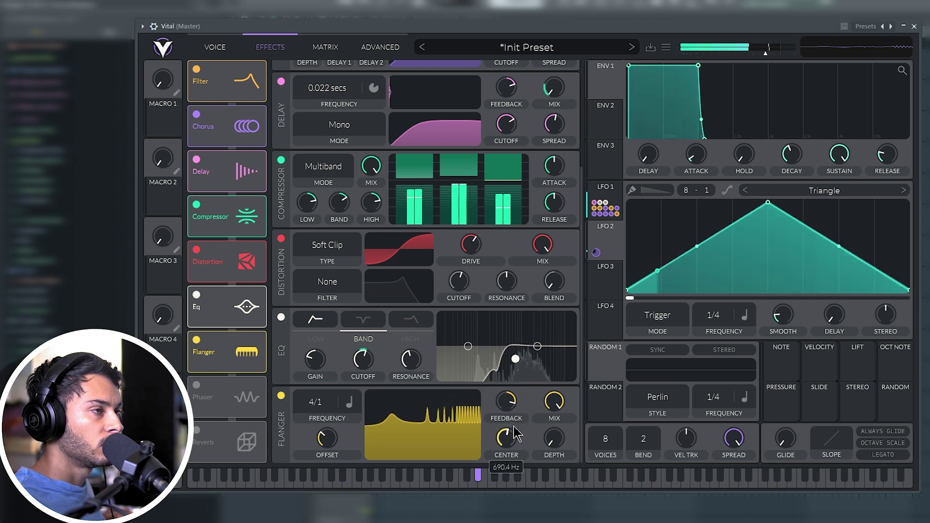
{"action": "left_click_drag", "start_coordinate": [516, 434], "coordinate": [518, 455]}
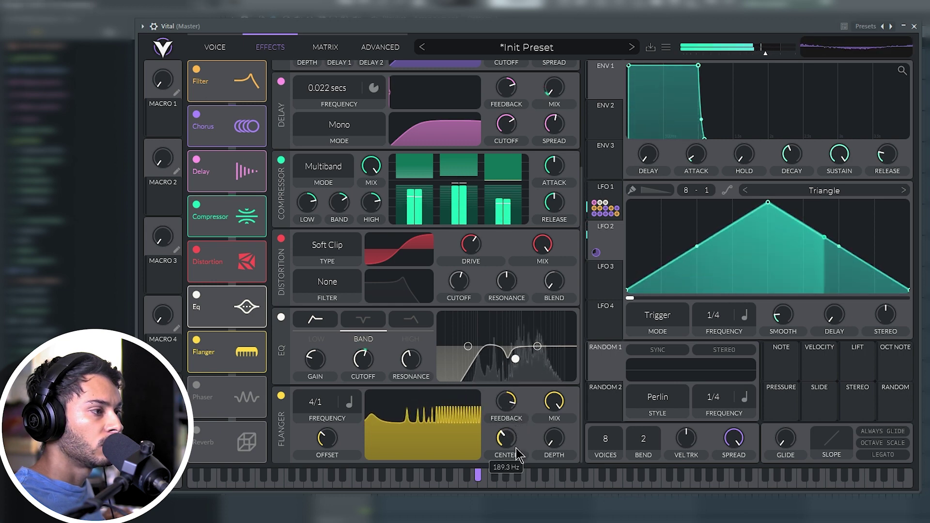
{"action": "left_click_drag", "start_coordinate": [262, 340], "coordinate": [261, 208]}
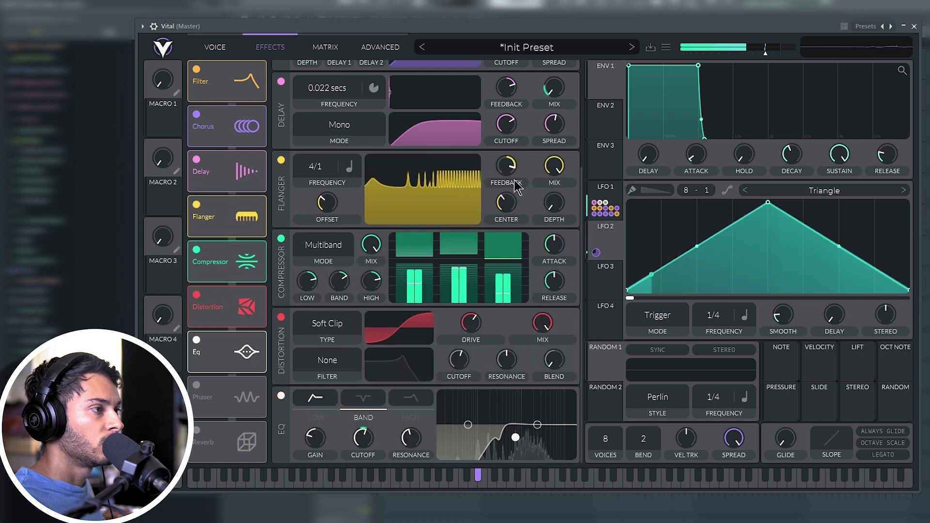
{"action": "left_click_drag", "start_coordinate": [613, 230], "coordinate": [506, 203]}
{"action": "right_click", "coordinate": [512, 231]}
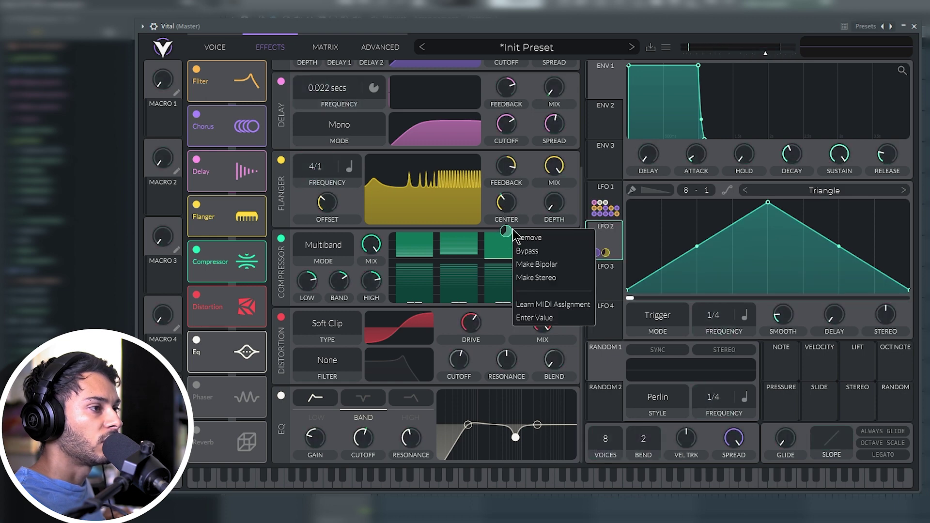
{"action": "left_click", "coordinate": [520, 238]}
{"action": "left_click_drag", "start_coordinate": [622, 197], "coordinate": [506, 231]}
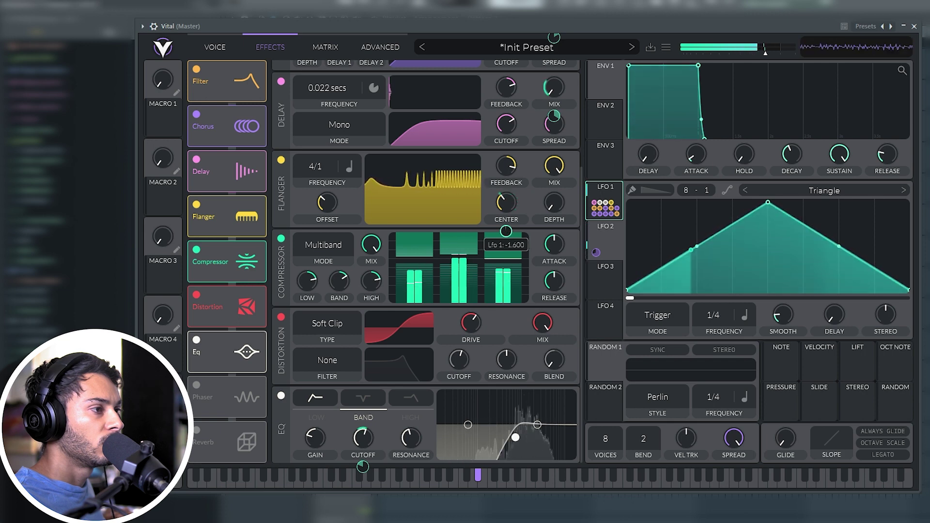
{"action": "left_click_drag", "start_coordinate": [504, 207], "coordinate": [507, 220]}
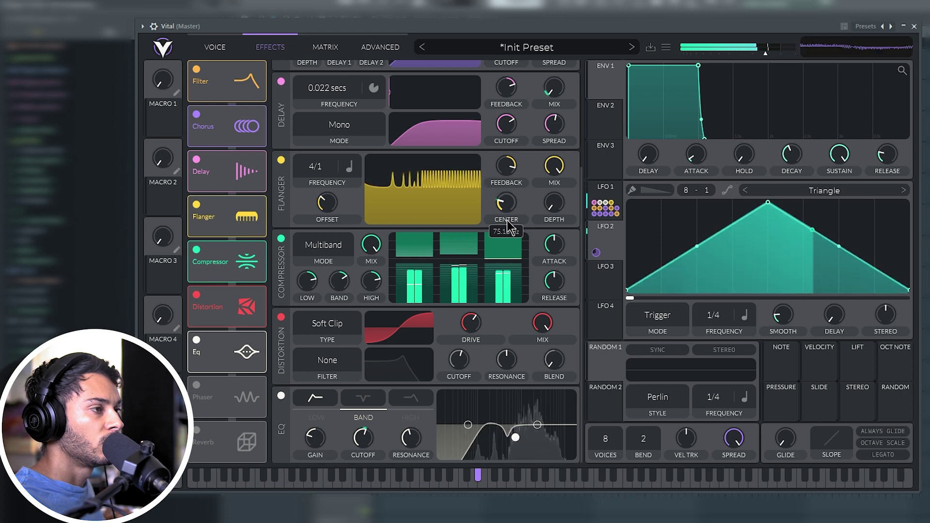
{"action": "left_click_drag", "start_coordinate": [506, 165], "coordinate": [510, 249]}
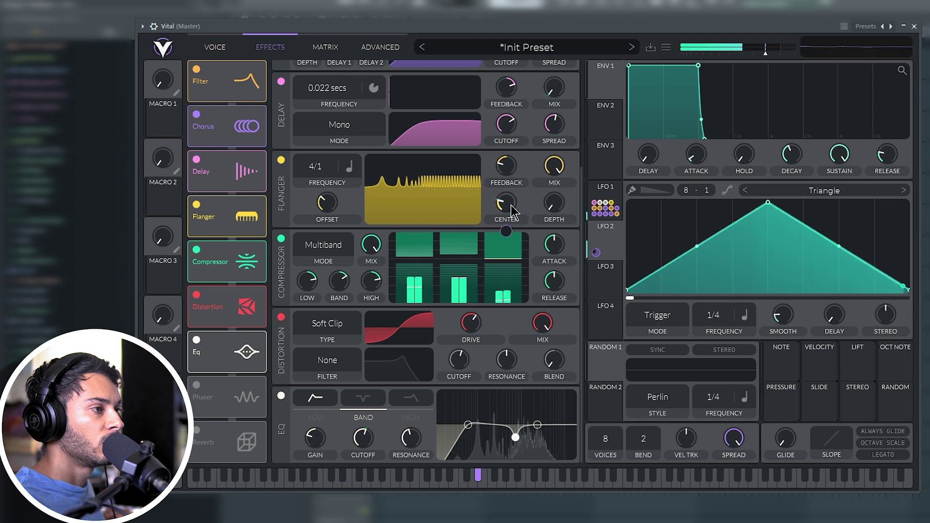
{"action": "right_click", "coordinate": [507, 233]}
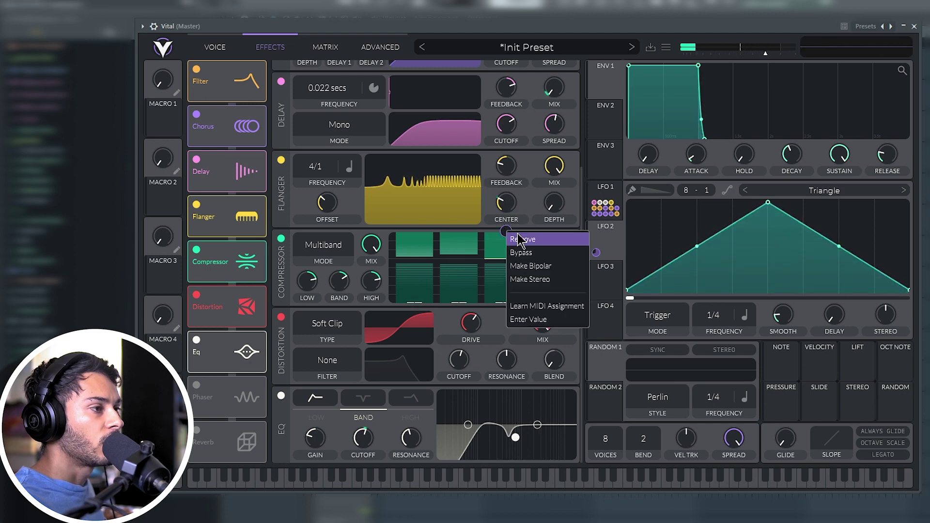
{"action": "left_click", "coordinate": [520, 237]}
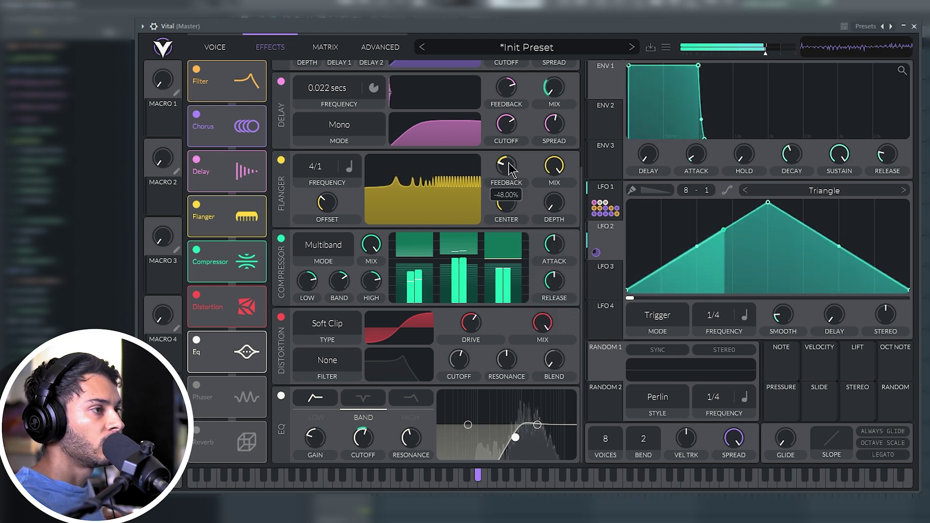
- Raise the Flanger's feedback, set its center to about 135.7 Hz, modulate its zeroed mix with LFO 1, and move it after the compressor
{"action": "left_click_drag", "start_coordinate": [509, 163], "coordinate": [522, 116]}
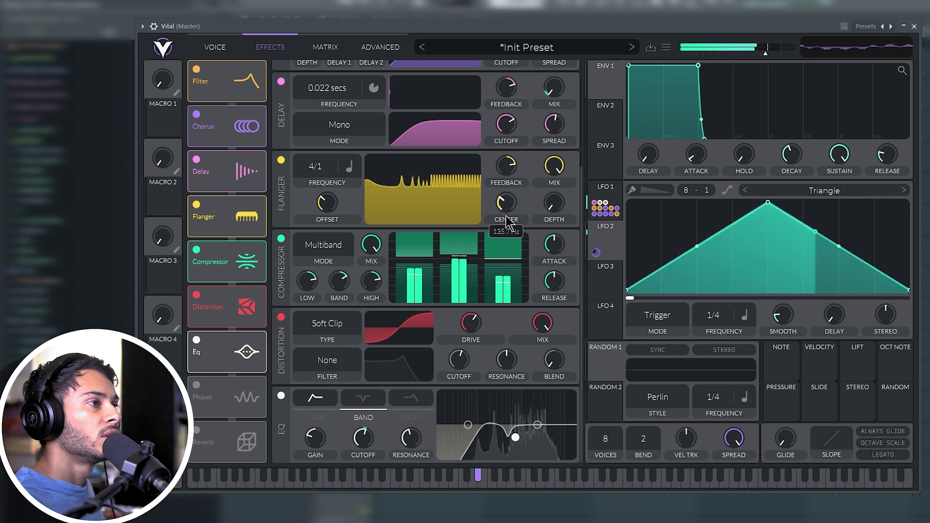
{"action": "left_click_drag", "start_coordinate": [554, 166], "coordinate": [565, 306]}
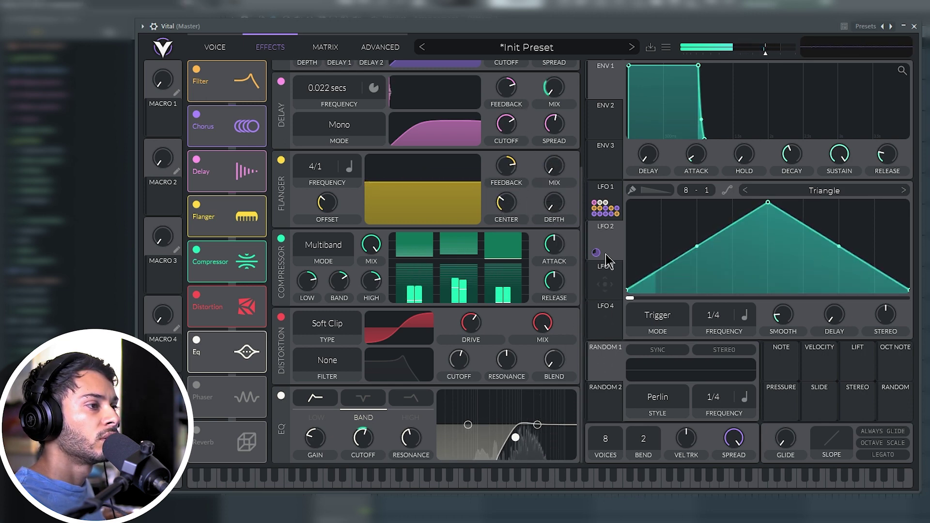
{"action": "left_click_drag", "start_coordinate": [603, 195], "coordinate": [554, 167]}
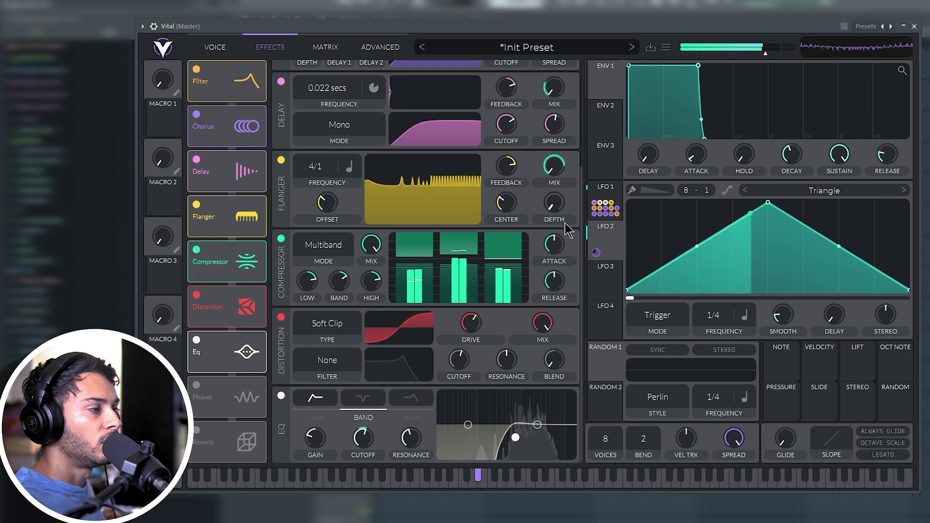
{"action": "left_click_drag", "start_coordinate": [233, 220], "coordinate": [239, 286]}
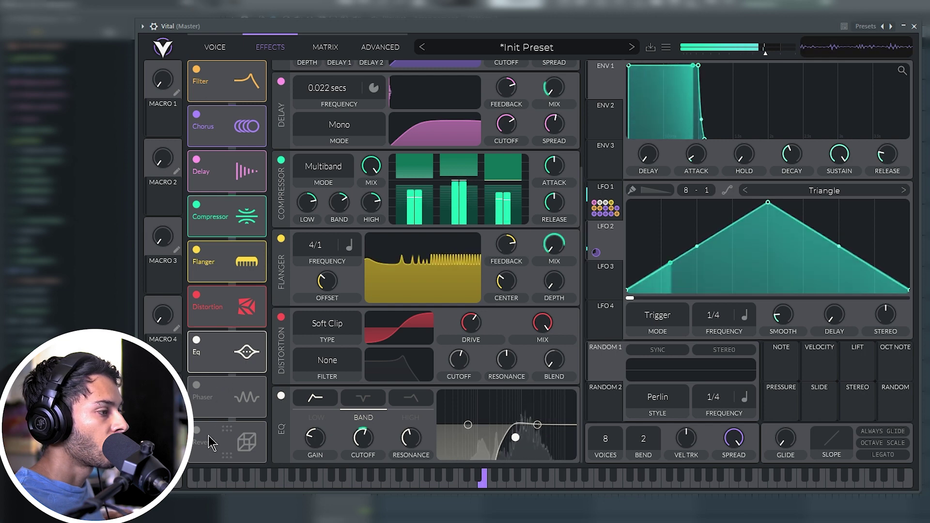
- Enable the Reverb, place it directly after the EQ, set its size to about 2.5%, and lower its time to the minimum
{"action": "left_click_drag", "start_coordinate": [211, 442], "coordinate": [228, 395]}
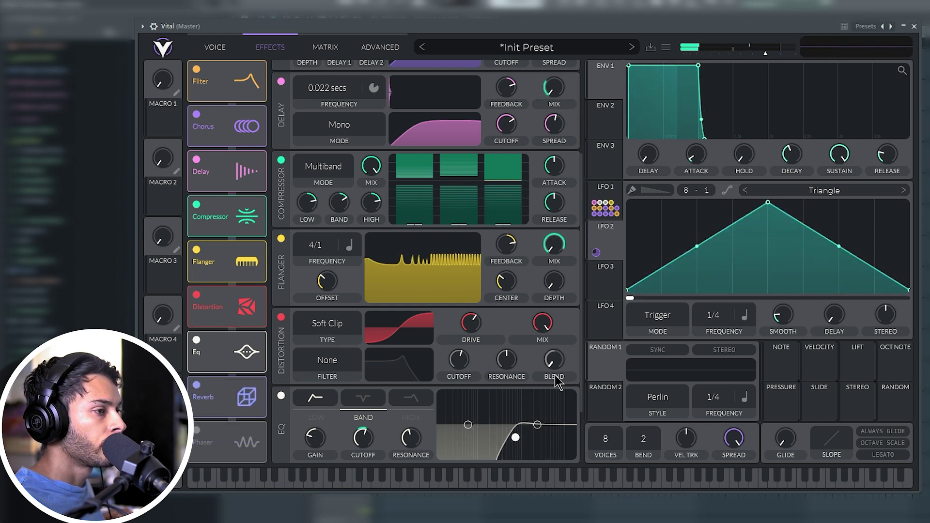
{"action": "scroll", "coordinate": [582, 368], "scroll_direction": "down", "scroll_amount": 2}
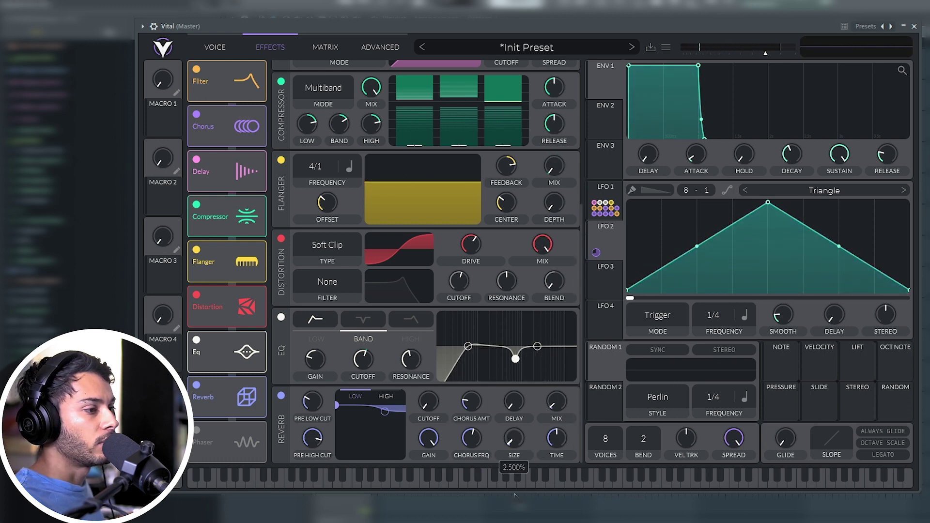
{"action": "left_click_drag", "start_coordinate": [568, 443], "coordinate": [568, 480]}
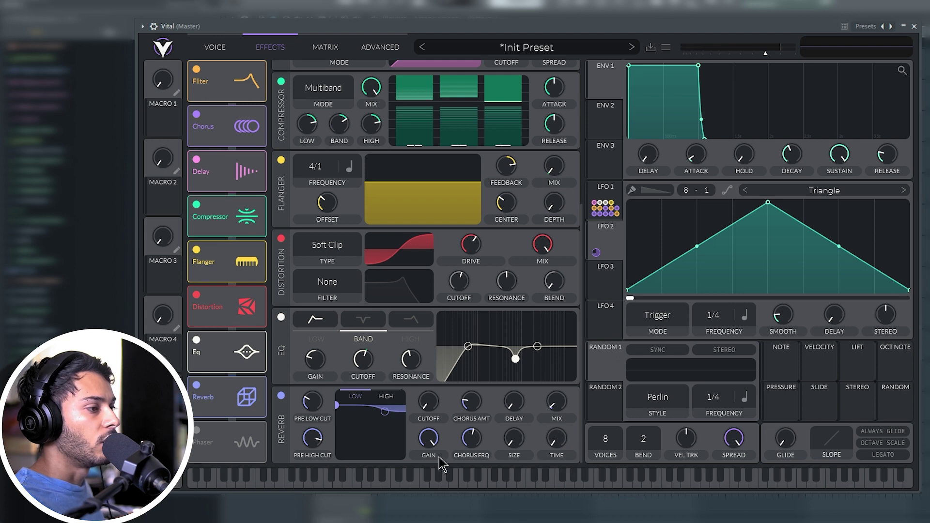
- Move the Reverb between the Delay and Compressor, with a delay of about 0.093 secs and a mix of about 2.5%
{"action": "left_click_drag", "start_coordinate": [242, 409], "coordinate": [234, 219]}
{"action": "left_click_drag", "start_coordinate": [559, 90], "coordinate": [560, 77]}
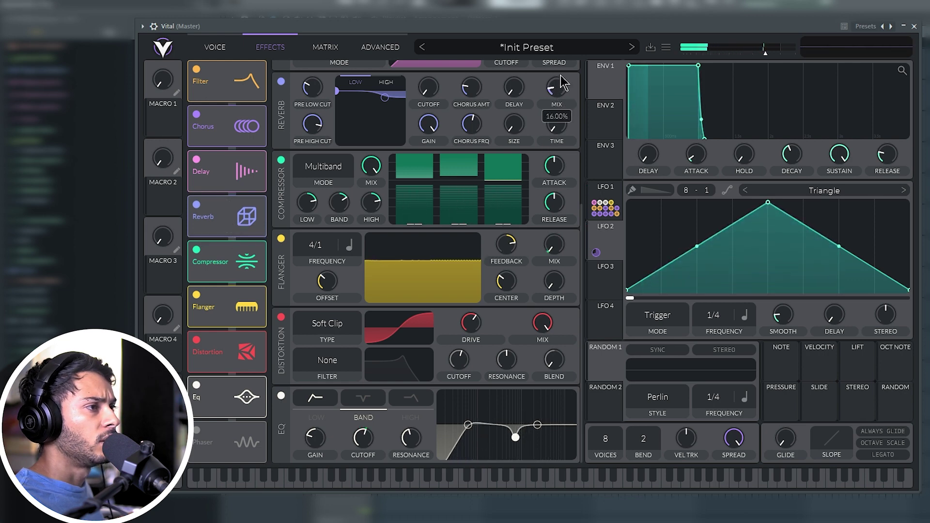
{"action": "left_click_drag", "start_coordinate": [585, 232], "coordinate": [570, 76]}
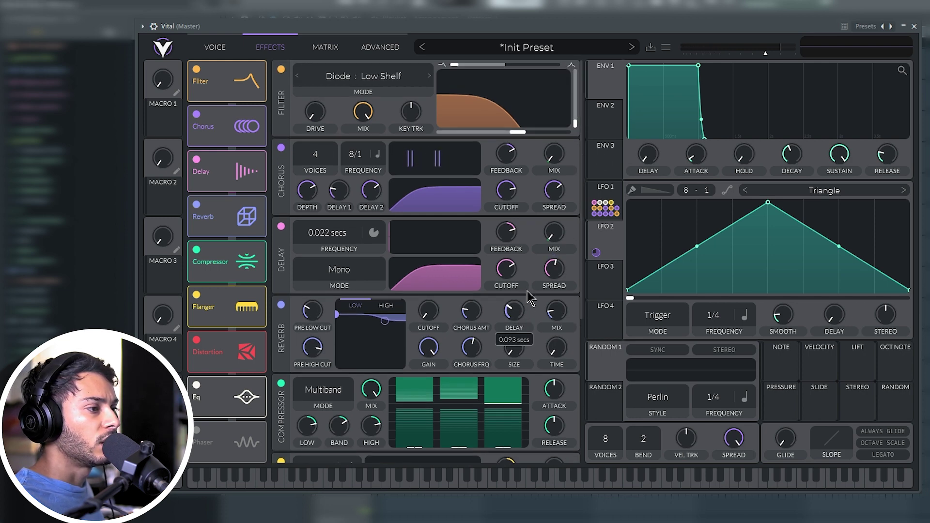
{"action": "left_click_drag", "start_coordinate": [556, 315], "coordinate": [559, 334]}
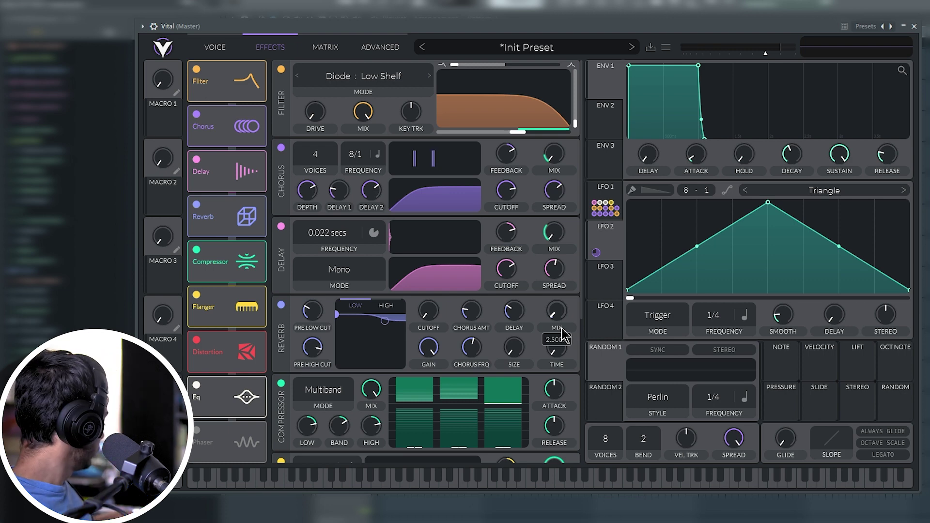
- Try LFO 1 at 1/8, 1/16 and 1/4 frequencies while the patch plays
{"action": "left_click", "coordinate": [215, 47]}
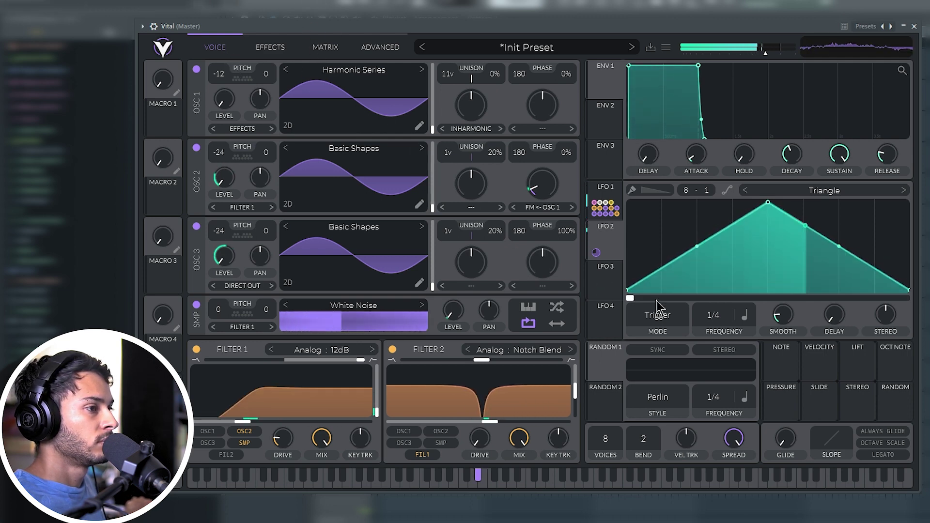
{"action": "left_click", "coordinate": [613, 198]}
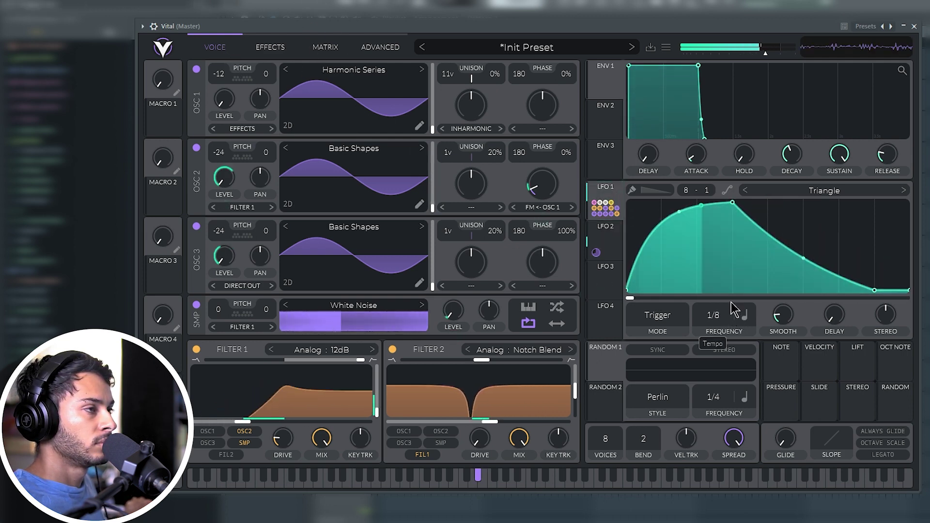
{"action": "scroll", "coordinate": [728, 308], "scroll_direction": "up", "scroll_amount": 1}
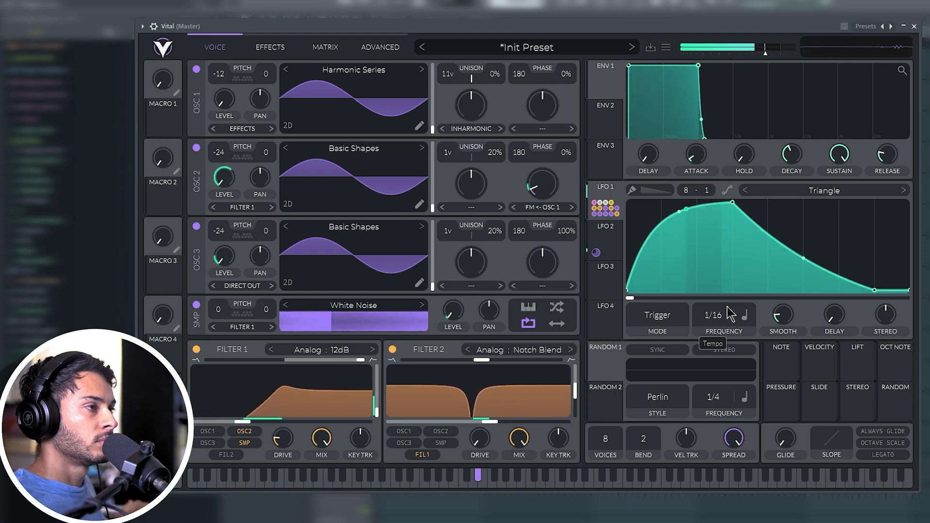
{"action": "scroll", "coordinate": [727, 310], "scroll_direction": "down", "scroll_amount": 1}
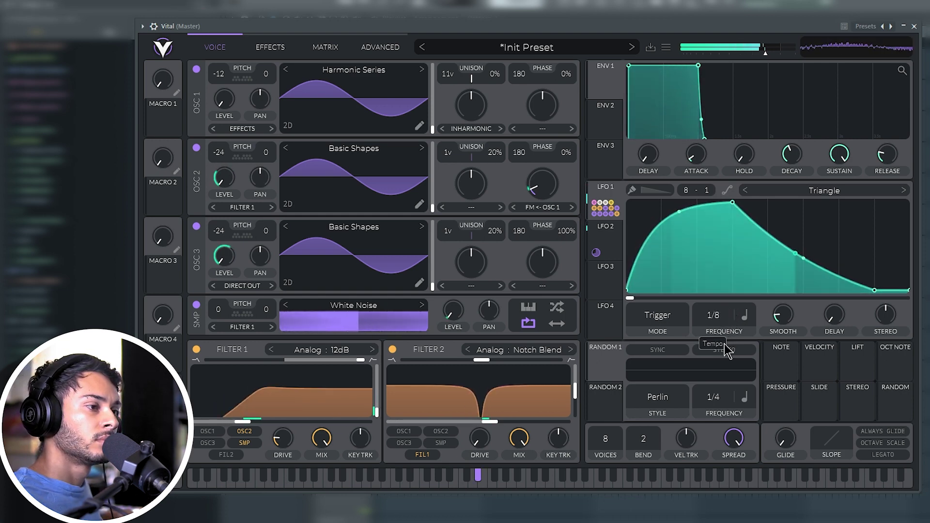
{"action": "scroll", "coordinate": [725, 350], "scroll_direction": "down", "scroll_amount": 1}
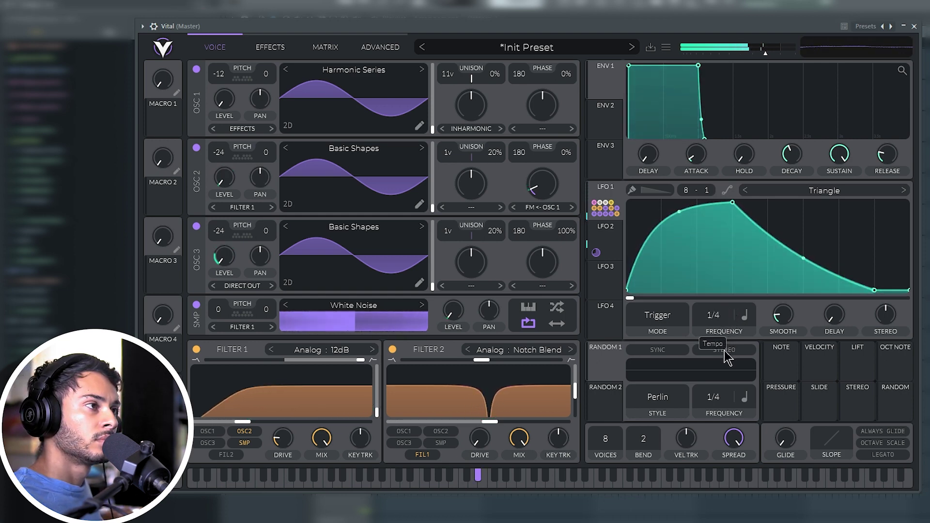
- Set the frequencies of LFO 2 and LFO 1 to Freeze
{"action": "left_click", "coordinate": [612, 243]}
{"action": "scroll", "coordinate": [713, 315], "scroll_direction": "down", "scroll_amount": 3}
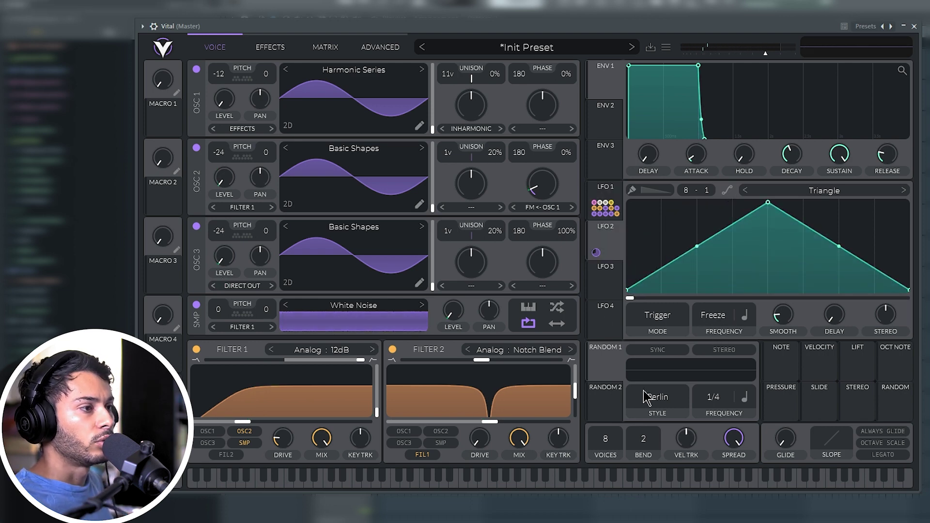
{"action": "left_click", "coordinate": [609, 191]}
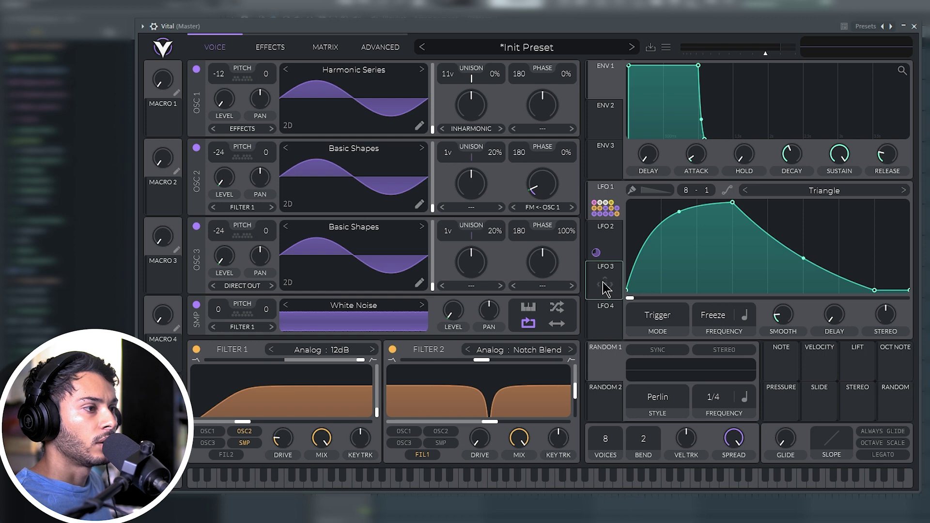
- Assign LFO 3 as a modulator of the frequencies of both LFO 1 and LFO 2
{"action": "left_click_drag", "start_coordinate": [605, 288], "coordinate": [614, 265]}
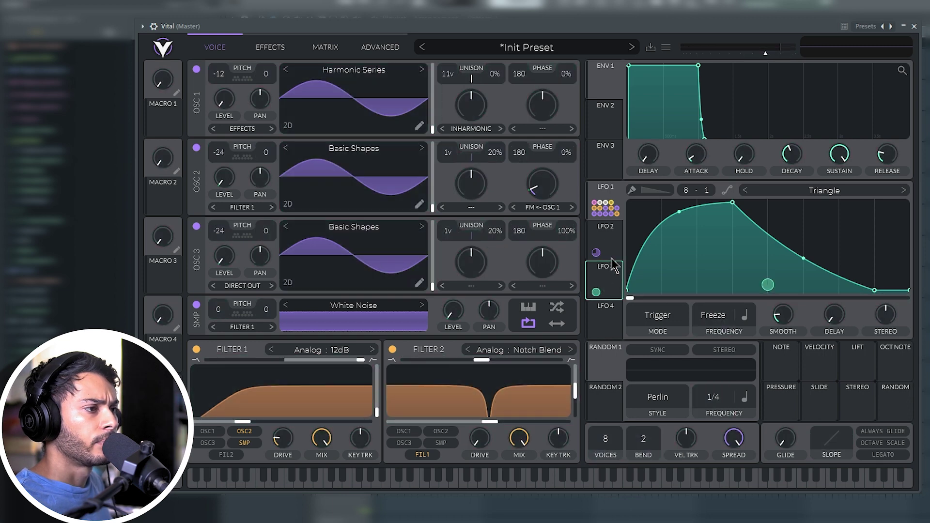
{"action": "left_click_drag", "start_coordinate": [615, 212], "coordinate": [663, 298]}
{"action": "left_click", "coordinate": [615, 246]}
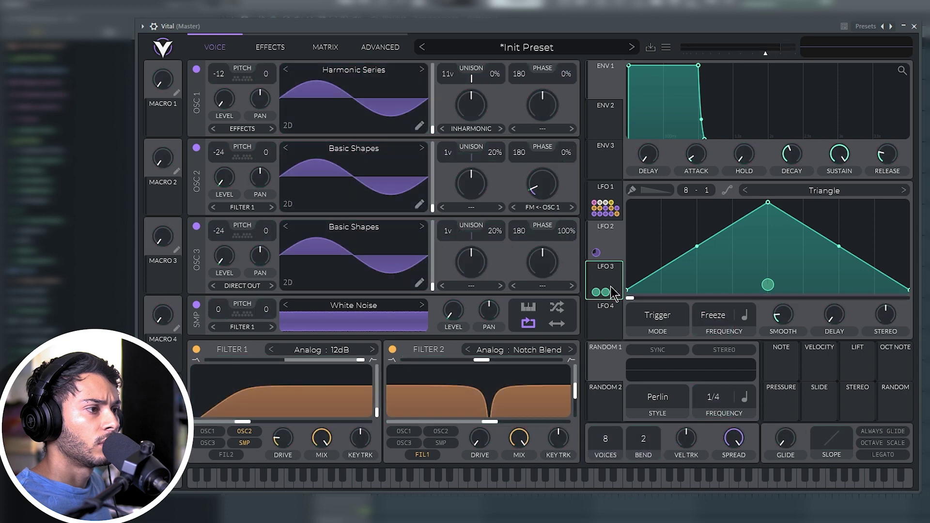
- Reshape LFO 3 into a rising ramp by moving its peak to the end, and set its frequency to 1/8
{"action": "left_click", "coordinate": [606, 278]}
{"action": "left_click_drag", "start_coordinate": [769, 204], "coordinate": [909, 202]}
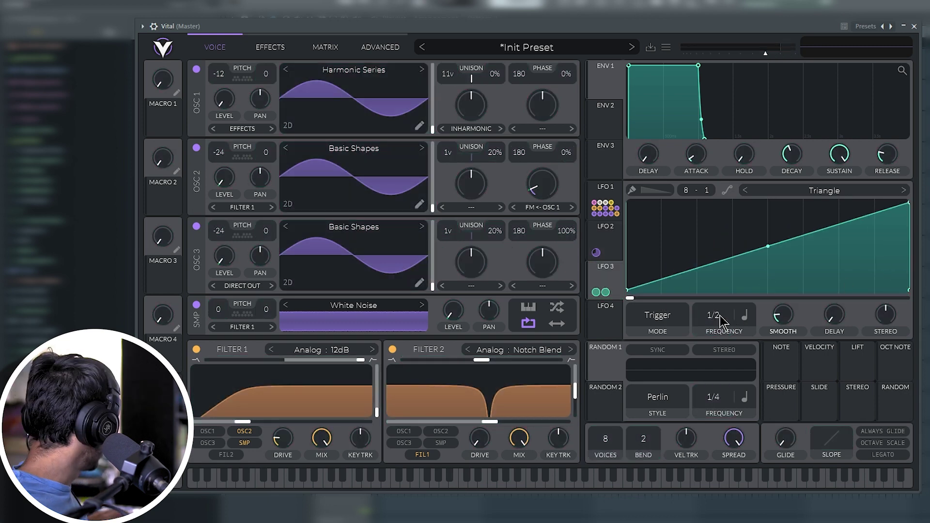
{"action": "left_click", "coordinate": [606, 194]}
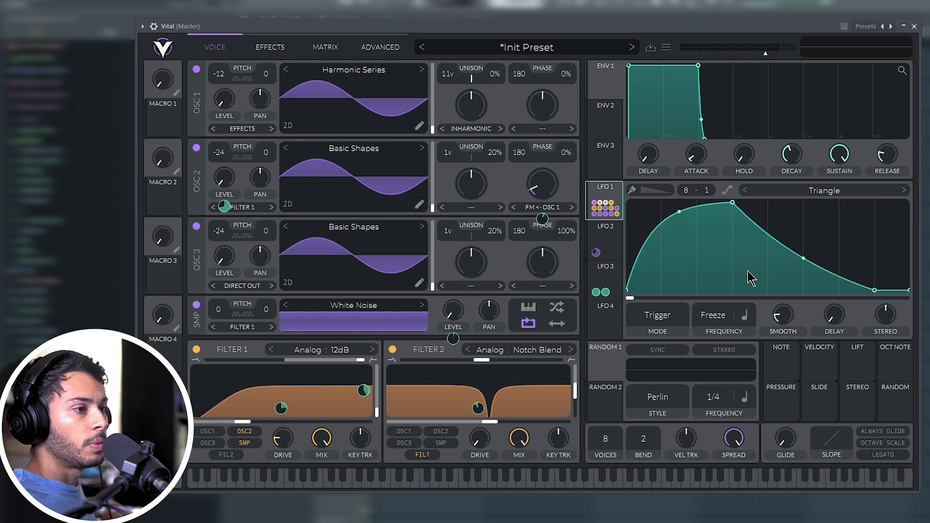
{"action": "left_click", "coordinate": [609, 283]}
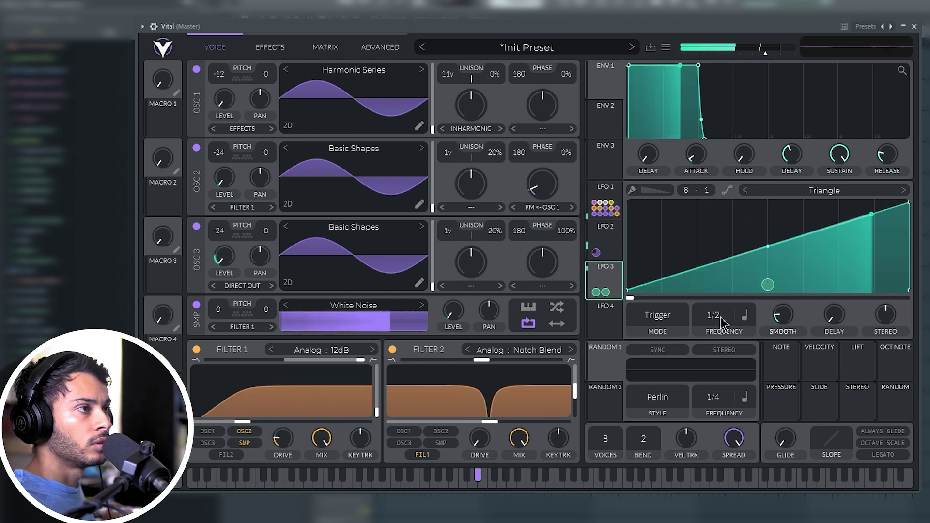
{"action": "mouse_move", "coordinate": [720, 319]}
{"action": "left_mouse_down"}
{"action": "mouse_move", "coordinate": [729, 297]}
{"action": "mouse_move", "coordinate": [732, 322]}
{"action": "left_mouse_up"}
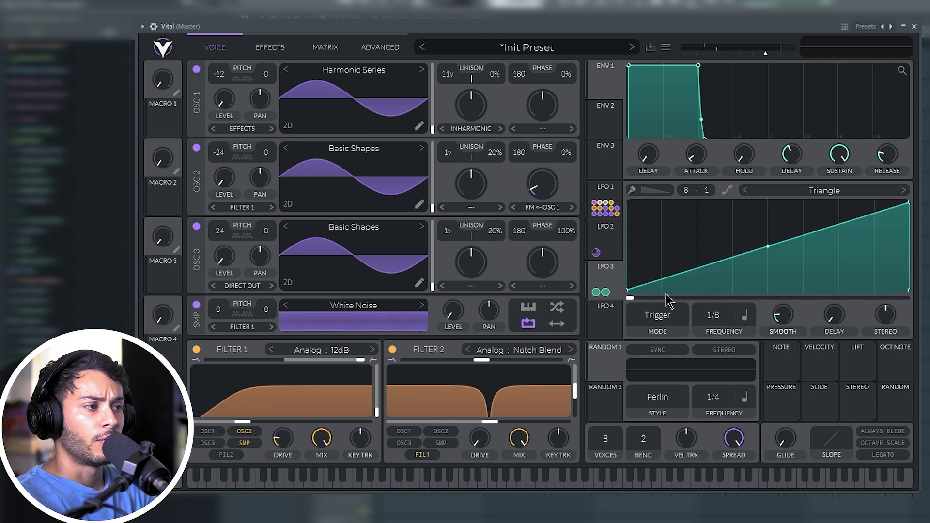
- Compare the shapes, frequency settings and modulation assignments of LFO 1, LFO 2 and LFO 3
{"action": "left_click", "coordinate": [614, 247]}
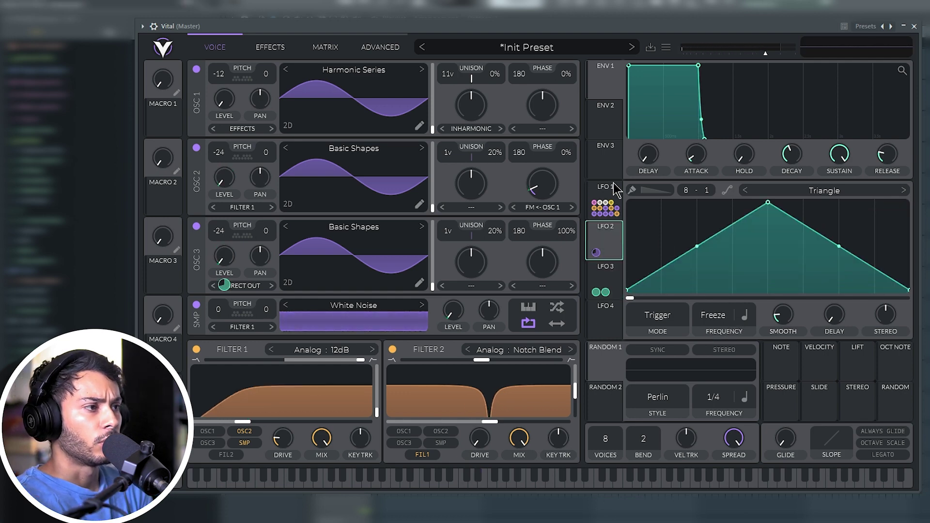
{"action": "left_click", "coordinate": [614, 188]}
{"action": "left_click", "coordinate": [614, 231]}
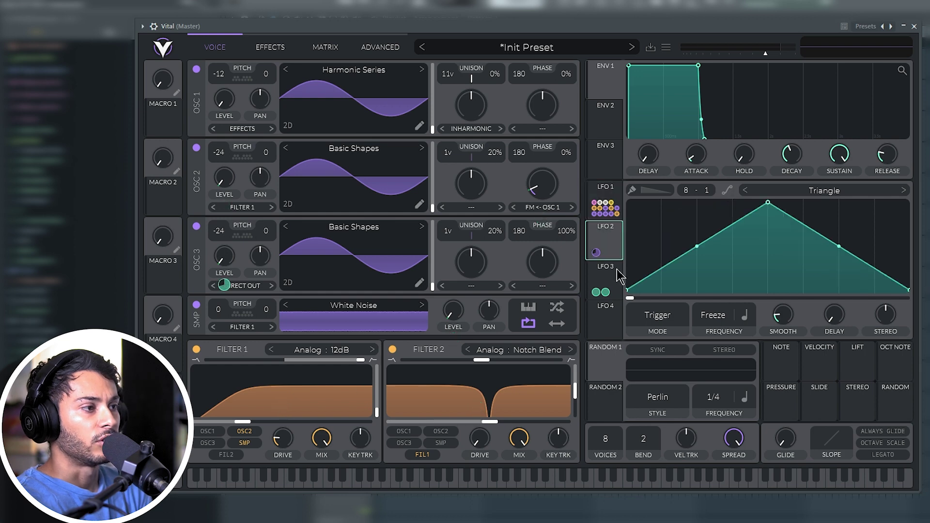
{"action": "left_click", "coordinate": [620, 276]}
{"action": "left_click", "coordinate": [615, 239]}
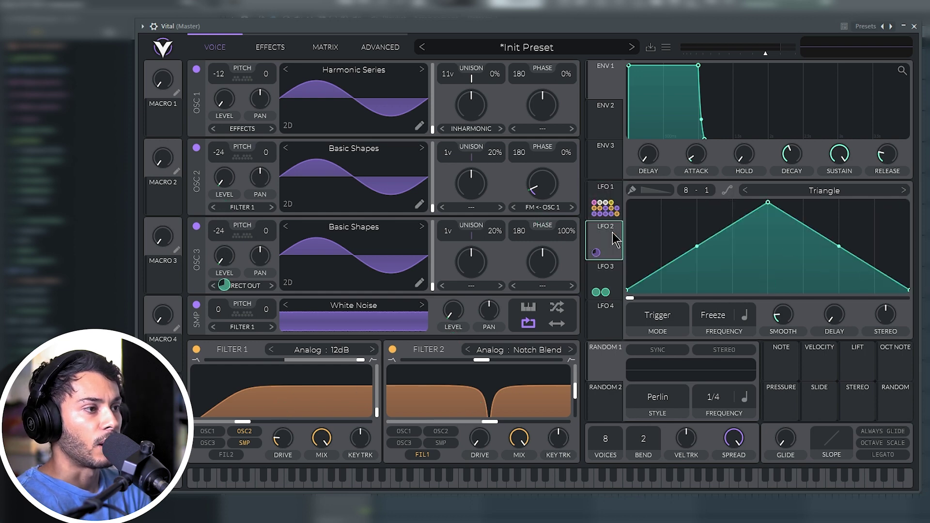
{"action": "left_click", "coordinate": [612, 196]}
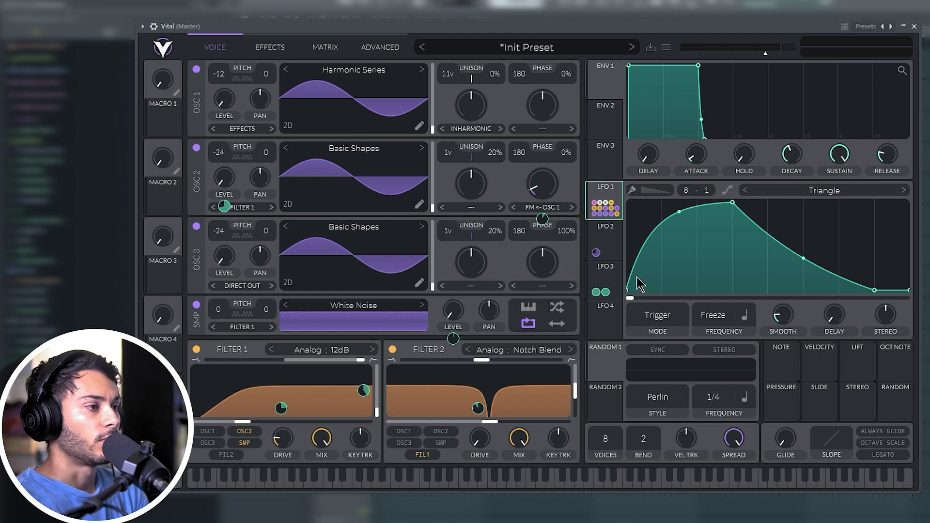
{"action": "left_click", "coordinate": [607, 288]}
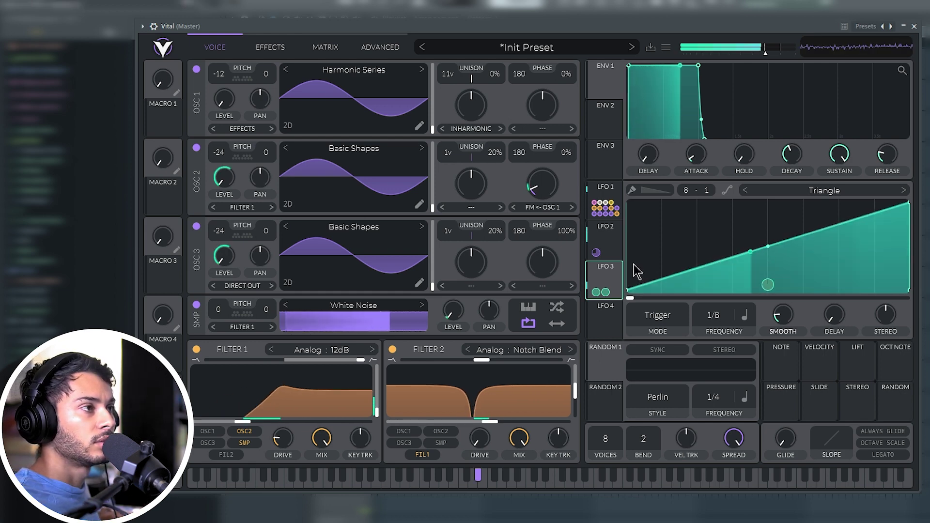
{"action": "left_click", "coordinate": [609, 188]}
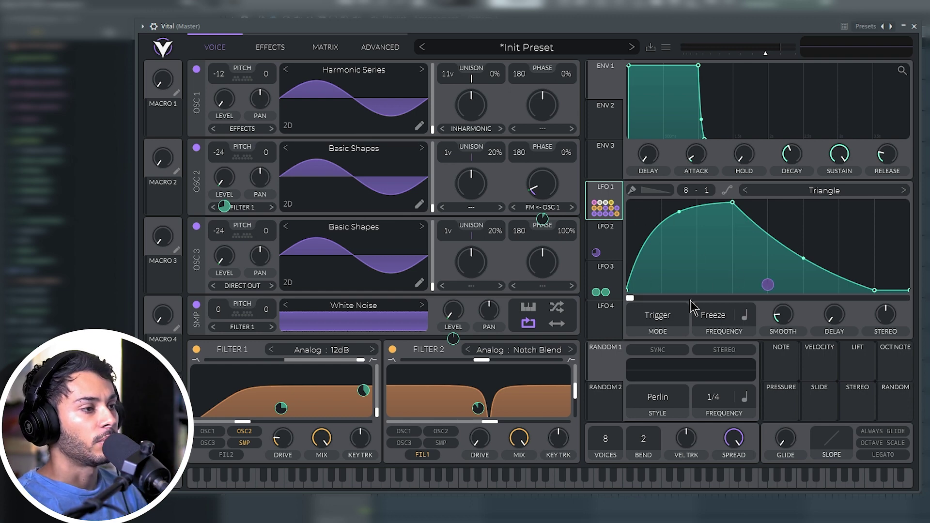
{"action": "left_click", "coordinate": [612, 286]}
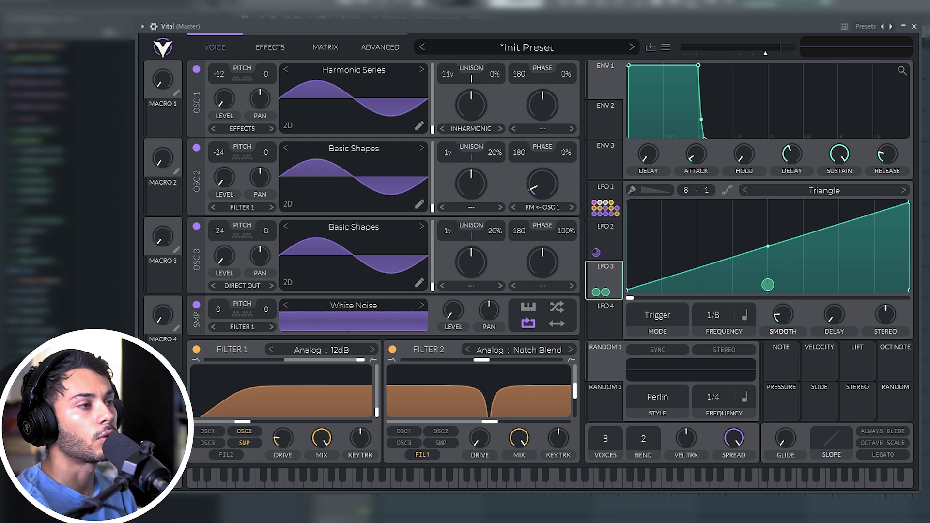
- Review the modulation matrix's sources, amounts and destinations, and open the advanced settings
{"action": "left_click_drag", "start_coordinate": [594, 31], "coordinate": [603, 36]}
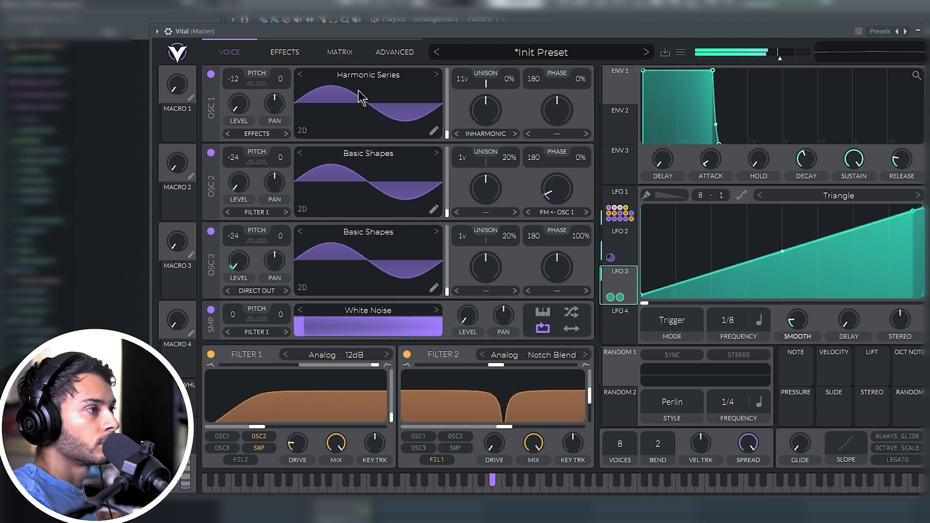
{"action": "left_click", "coordinate": [343, 53]}
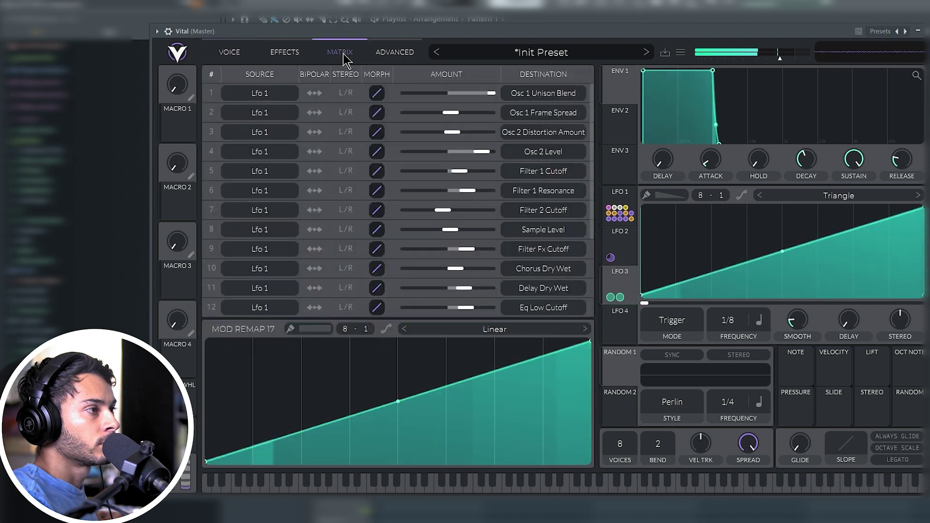
{"action": "left_click", "coordinate": [388, 54]}
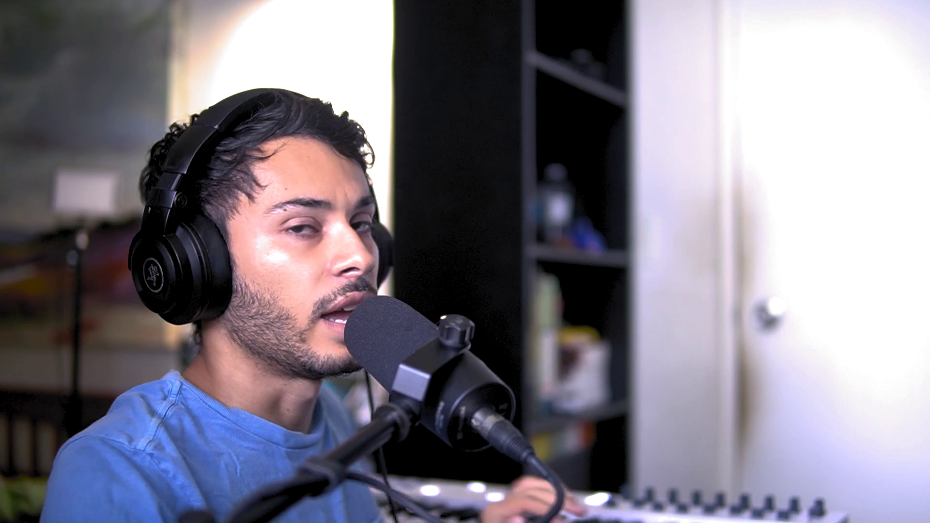